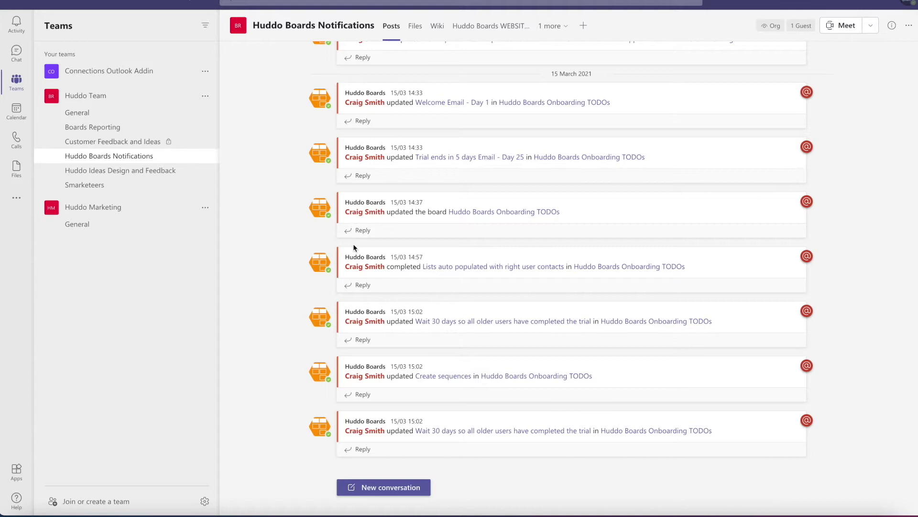
# Go to the Huddo Team General channel and open its New Board tab.
pyautogui.click(79, 115)
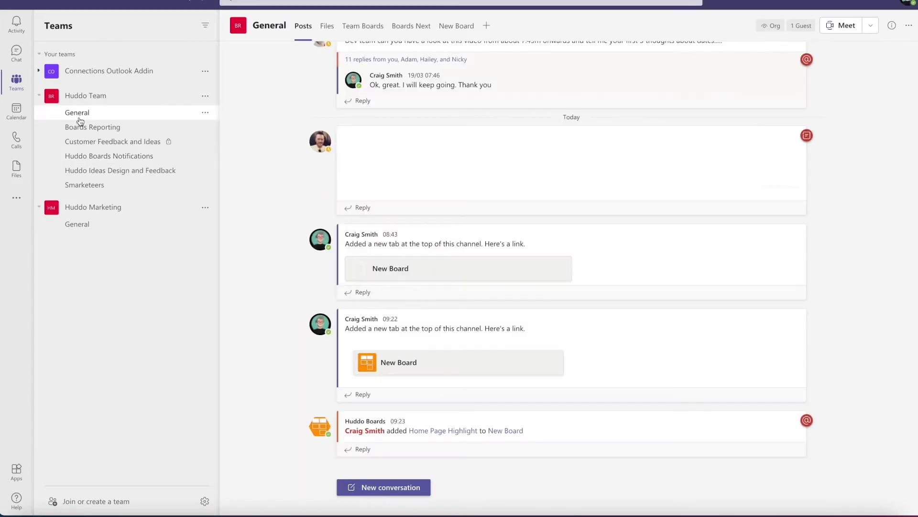
pyautogui.click(451, 27)
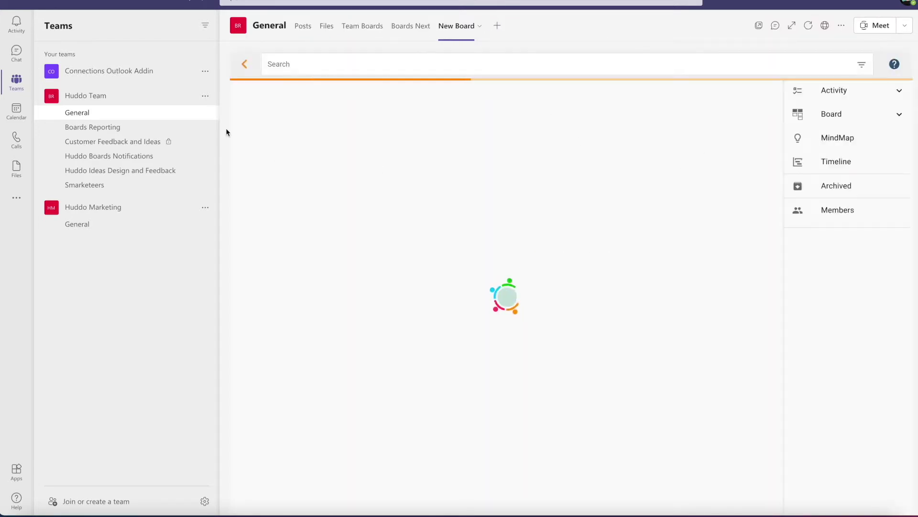
# Scroll across the loaded board's Todo, Product, Website, Launch and Post Launch lists.
pyautogui.hscroll(5, 618, 235)
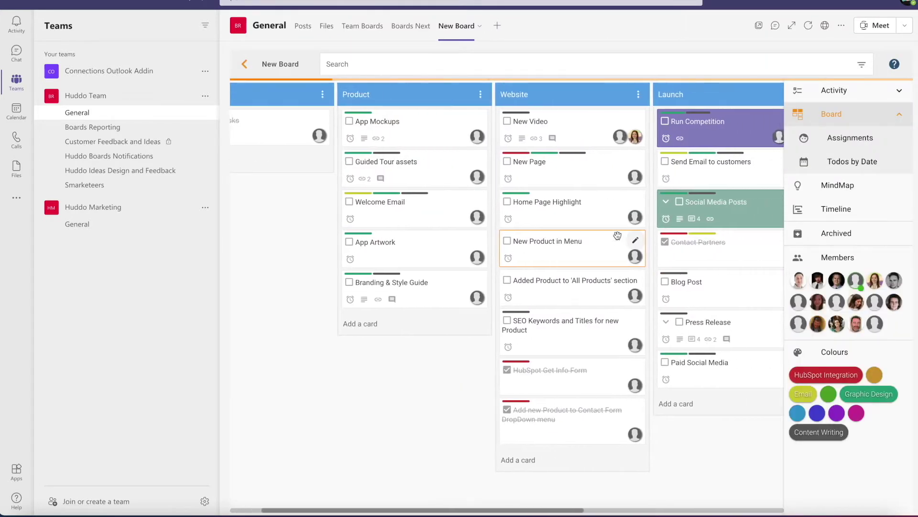
pyautogui.hscroll(2, 617, 234)
pyautogui.hscroll(-10, 618, 235)
pyautogui.hscroll(5, 617, 235)
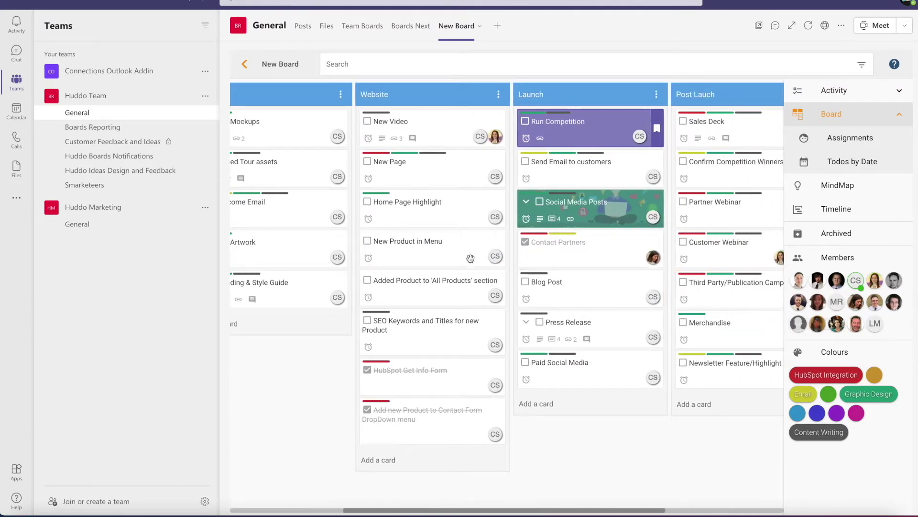
pyautogui.hscroll(1, 553, 283)
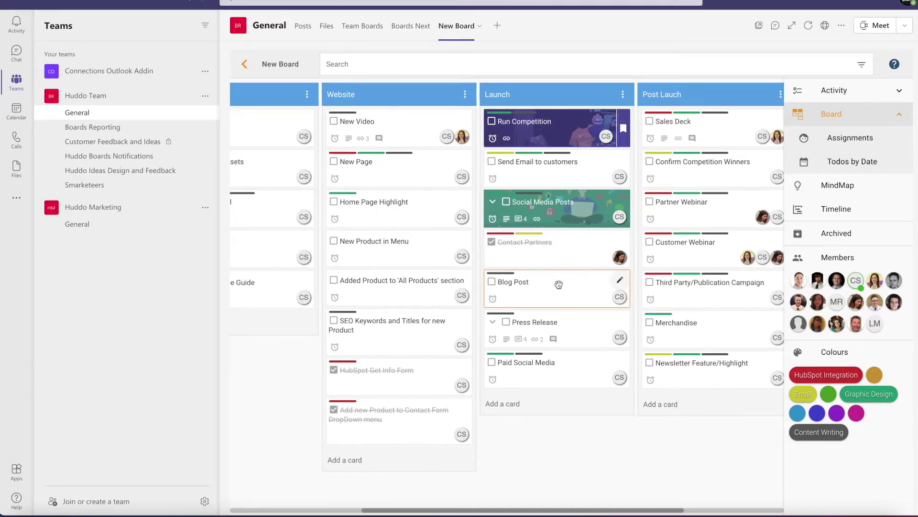
pyautogui.hscroll(-4, 458, 162)
pyautogui.hscroll(-3, 458, 162)
pyautogui.hscroll(3, 526, 182)
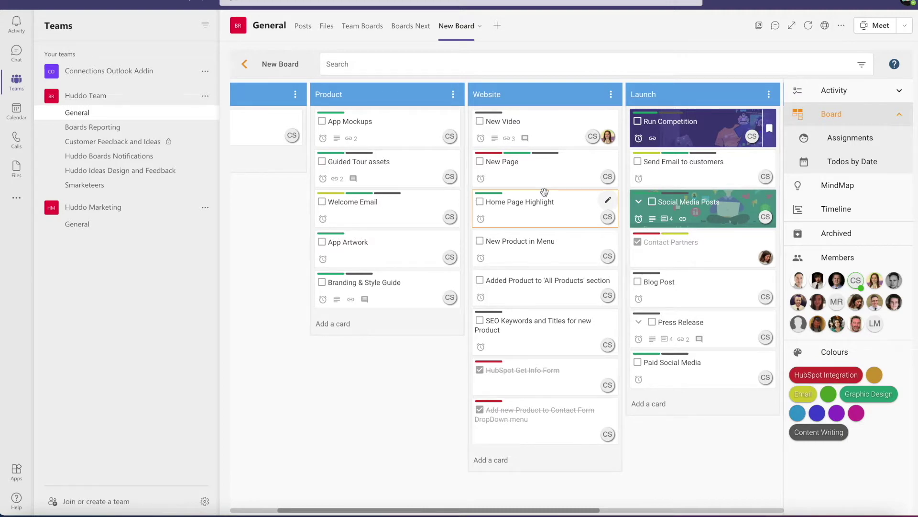
# Post a board comment mentioning two teammates: 'Added the graphic designer to the Board today...'.
pyautogui.click(275, 68)
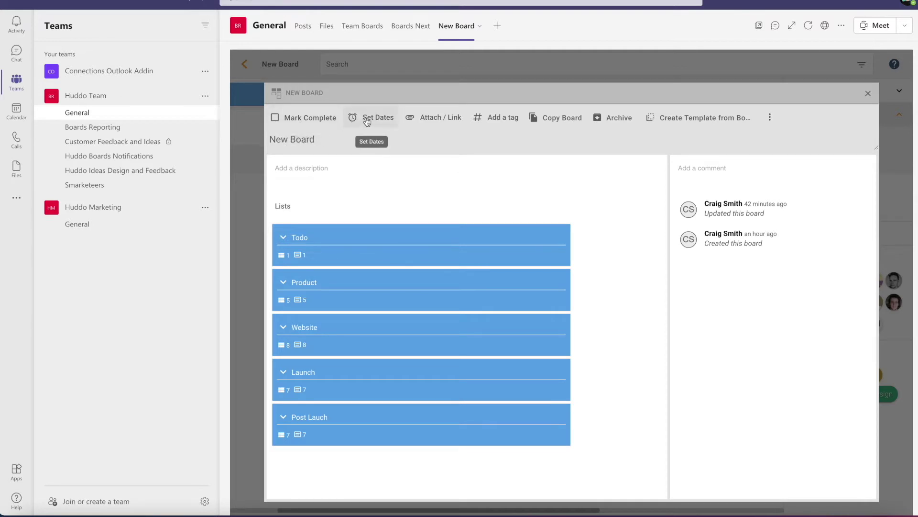
pyautogui.click(734, 170)
pyautogui.write('@')
pyautogui.write('H')
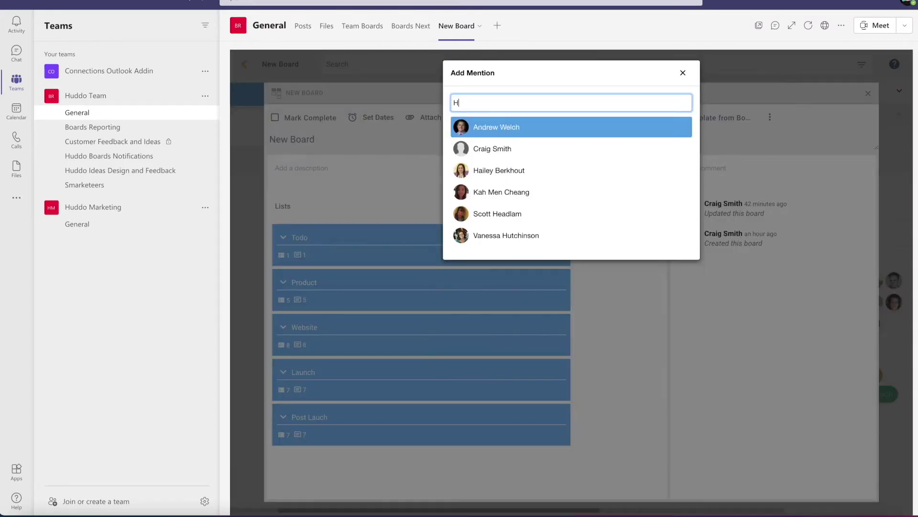
pyautogui.press('Down')
pyautogui.press('Down')
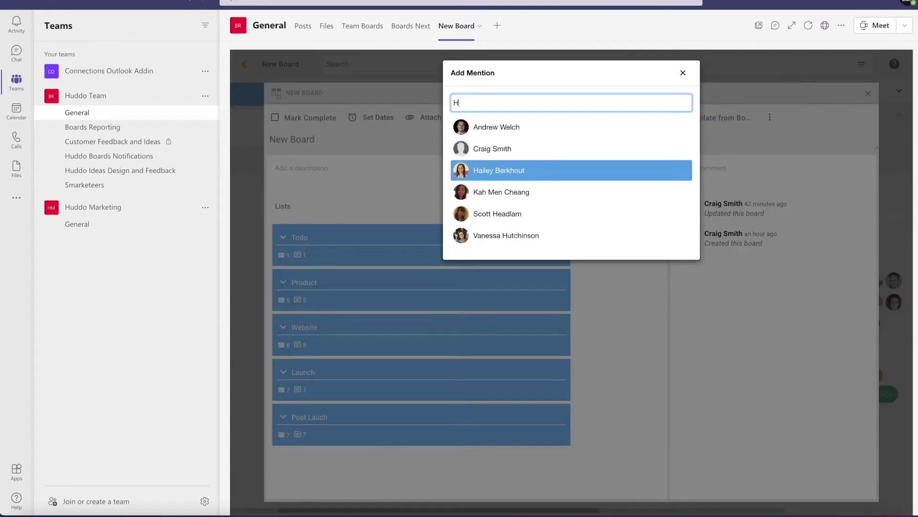
pyautogui.press('Return')
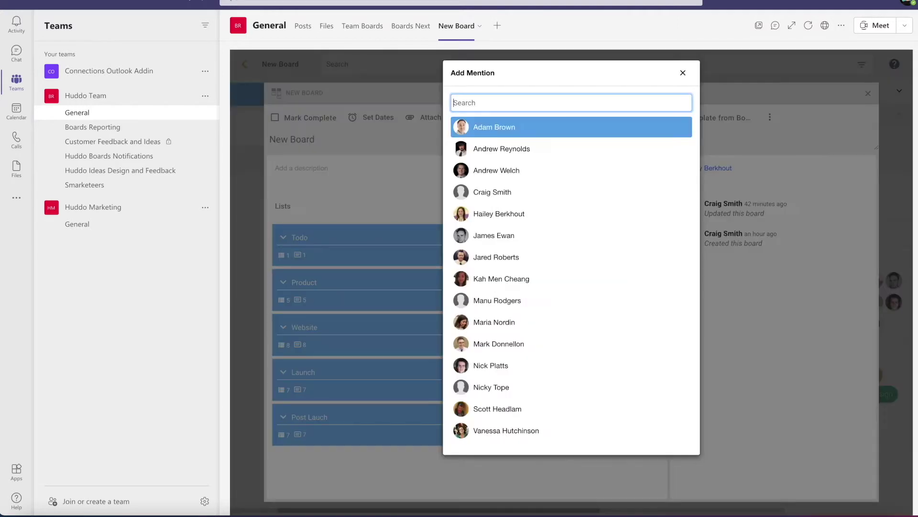
pyautogui.write('Maria')
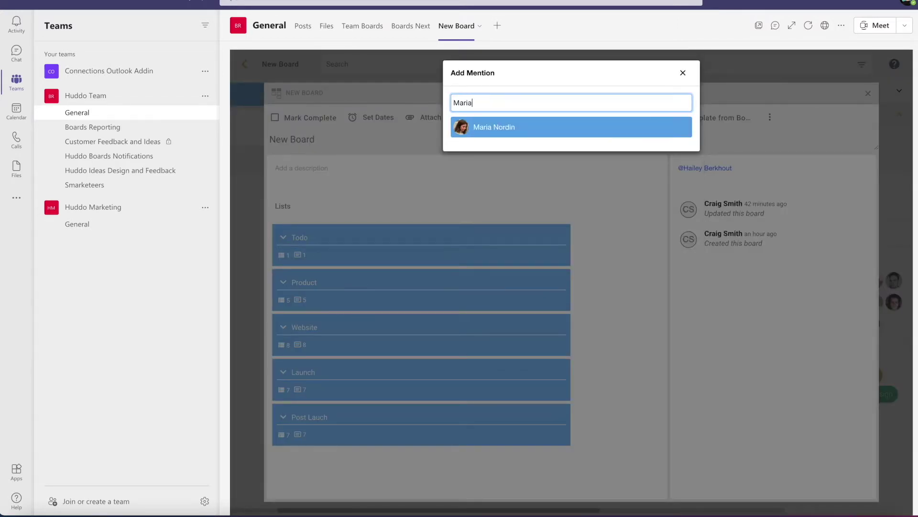
pyautogui.click(579, 137)
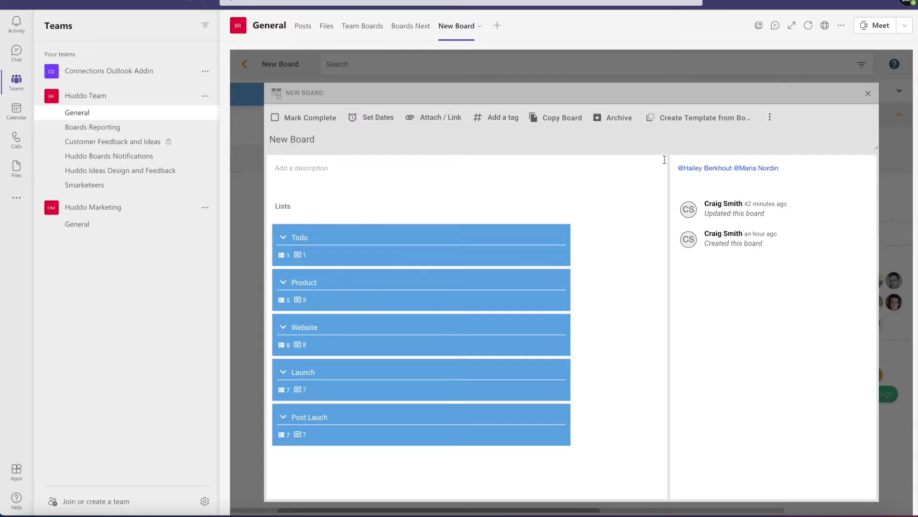
pyautogui.write('Added the graphic designer to the Board today. Just to give you a heads up')
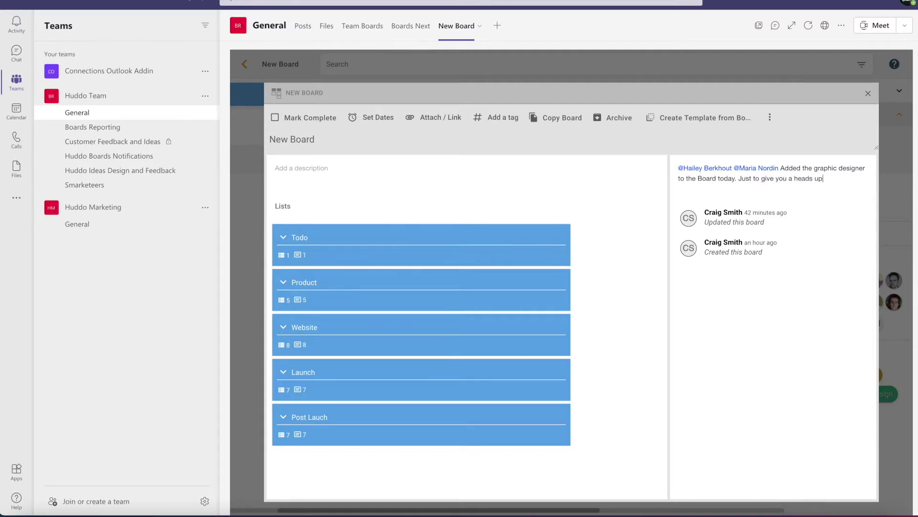
pyautogui.press('Return')
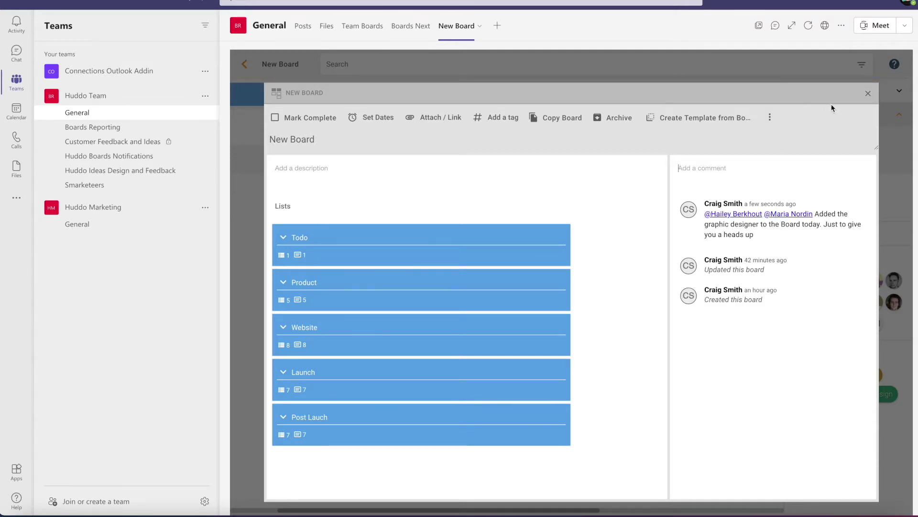
pyautogui.click(868, 95)
# Close the board details and open the Welcome Email card in the Product list.
pyautogui.click(869, 94)
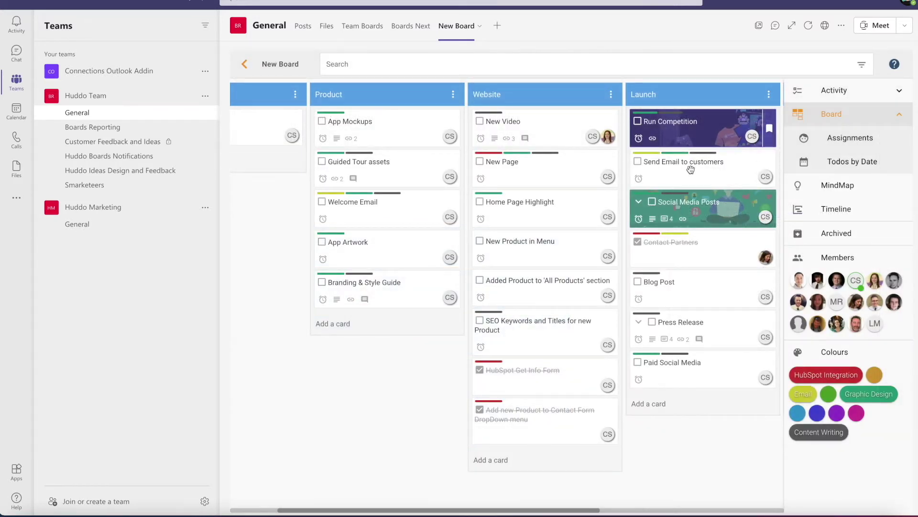
pyautogui.click(404, 215)
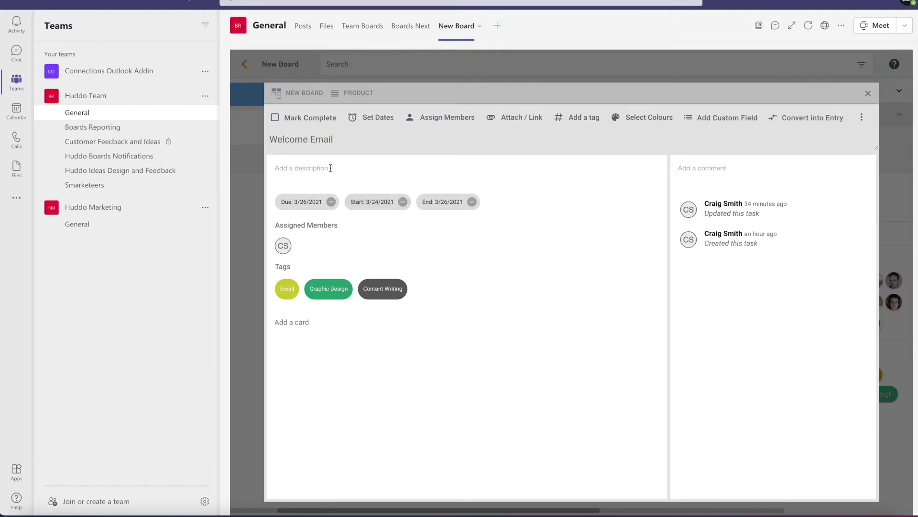
# Link NICKY_LIST_EXTEND_TRIAL.xlsx from My Files' Microsoft Teams Chat Files to the card.
pyautogui.click(517, 123)
pyautogui.click(522, 207)
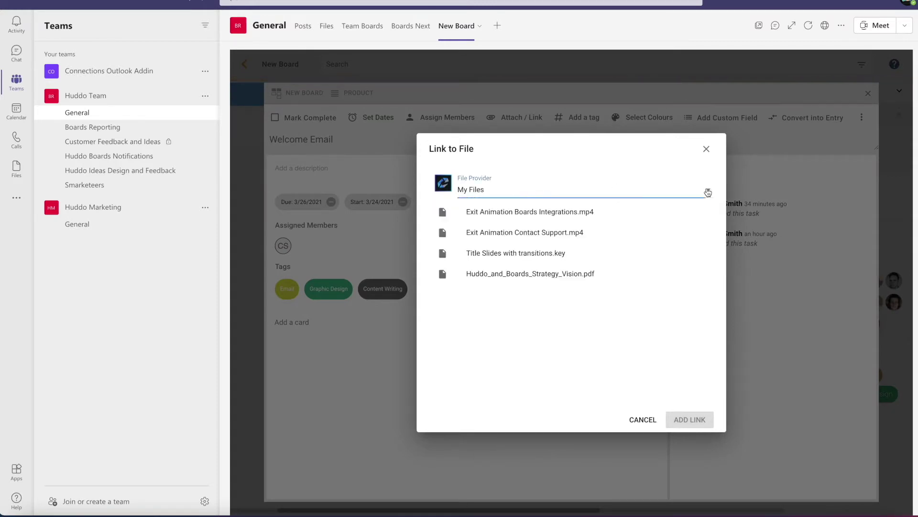
pyautogui.click(708, 193)
pyautogui.click(542, 216)
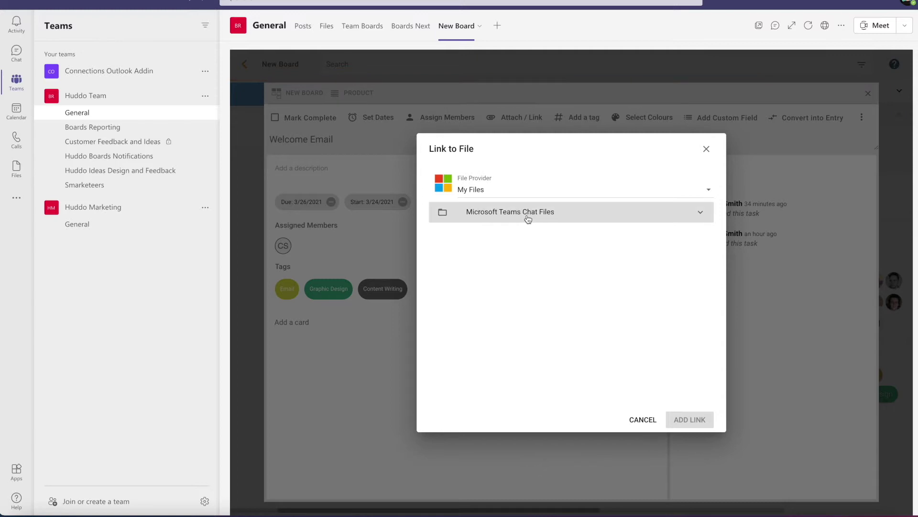
pyautogui.click(528, 219)
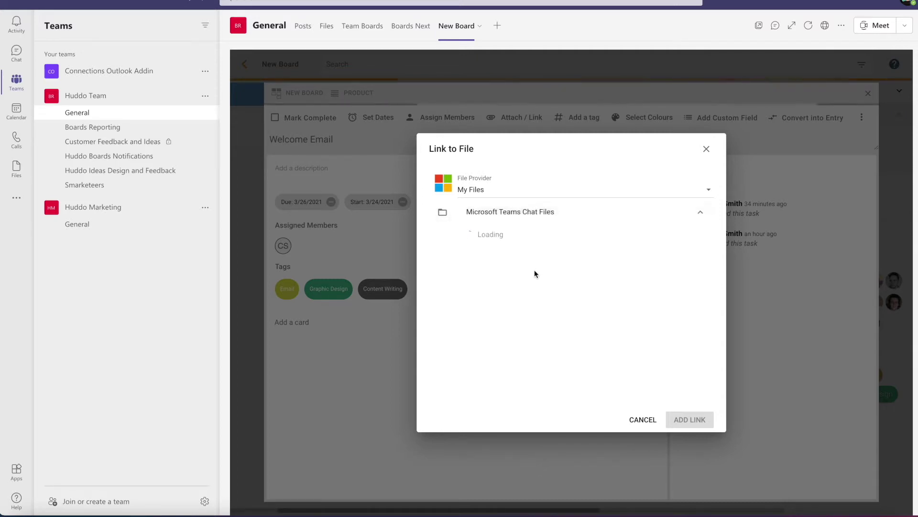
pyautogui.scroll(-4, 536, 274)
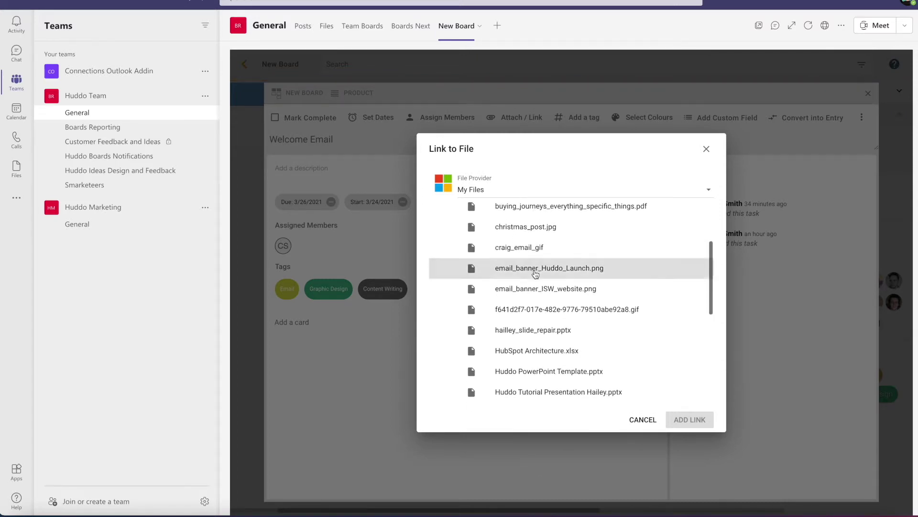
pyautogui.scroll(-2, 536, 275)
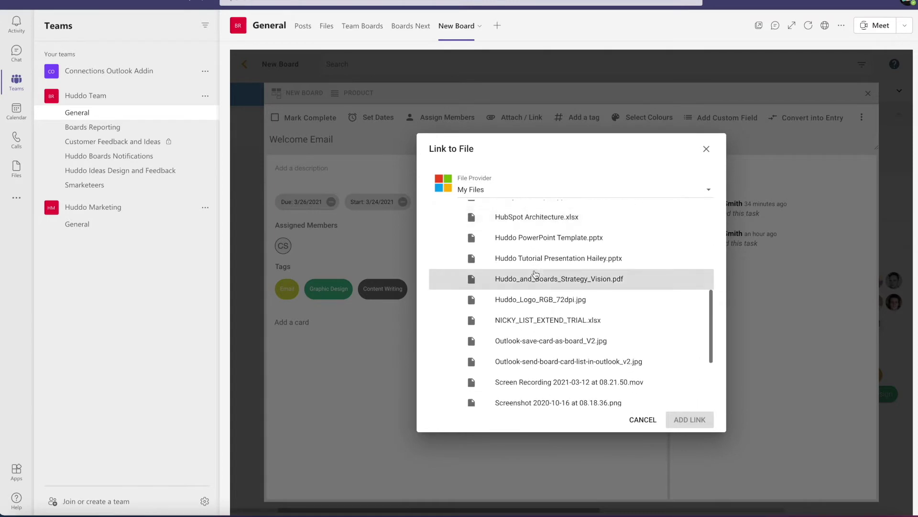
pyautogui.click(551, 319)
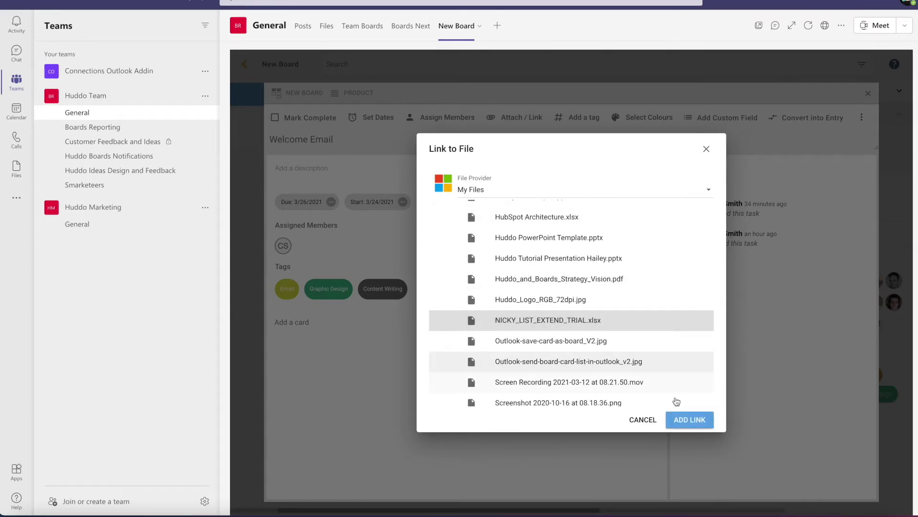
pyautogui.click(692, 420)
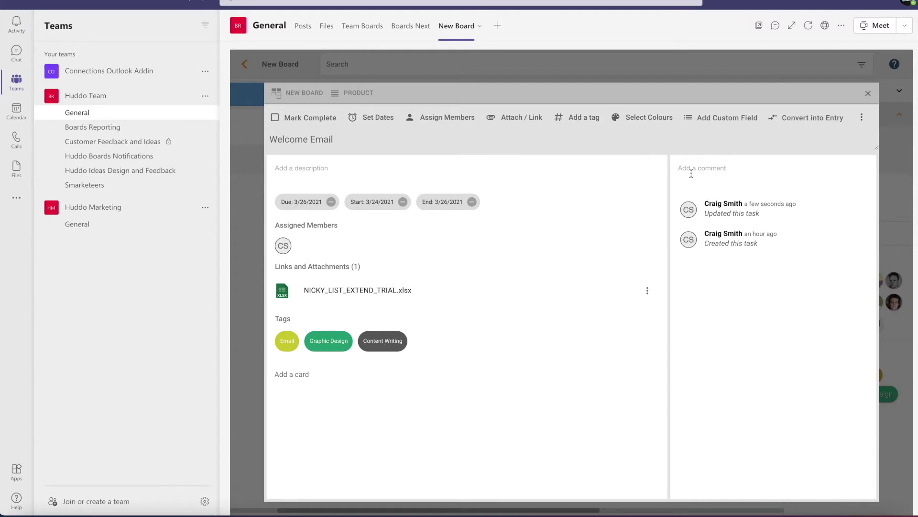
# Post a comment mentioning a teammate: 'added a list of contact to email, please can you revi...'.
pyautogui.write('@Hai')
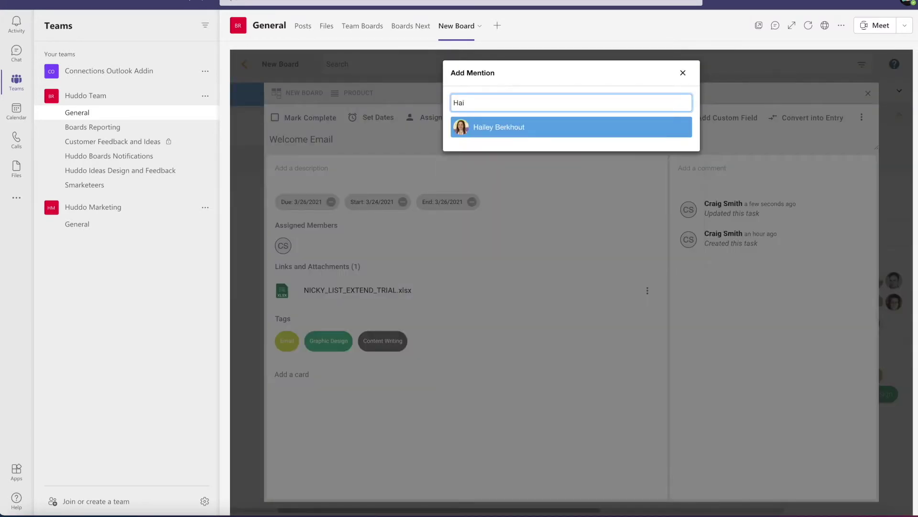
pyautogui.press('Return')
pyautogui.write('added a list of contact to email, please can you ')
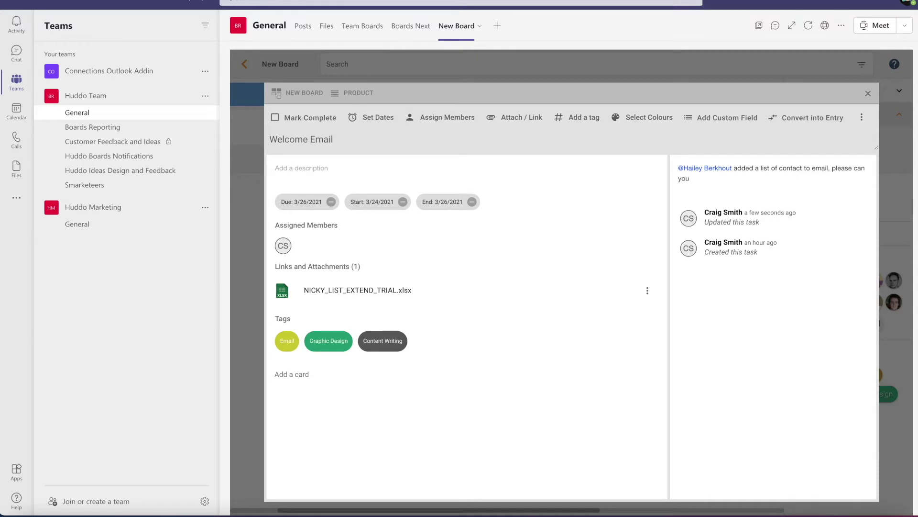
pyautogui.write('review')
pyautogui.press('Return')
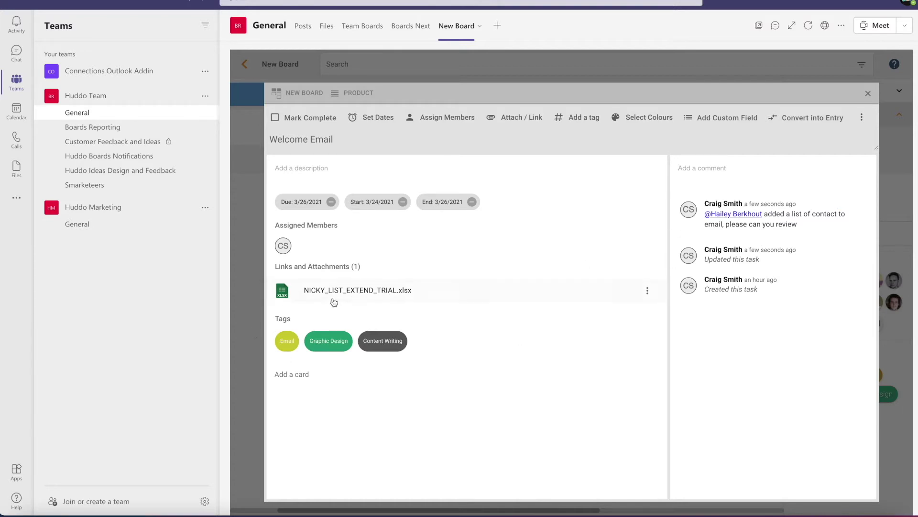
# Add the launch email description ending 'from Dev' and close the Welcome Email card.
pyautogui.click(324, 162)
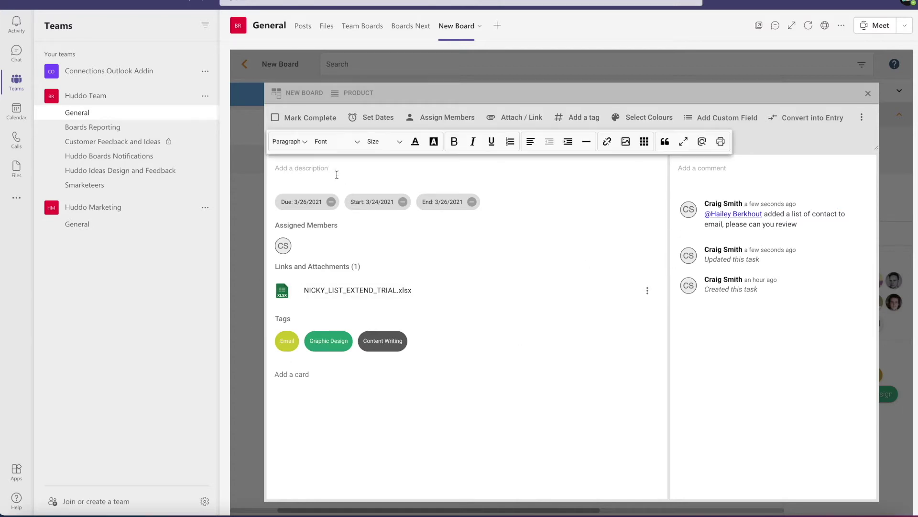
pyautogui.write('This is an email about launch to our customers.')
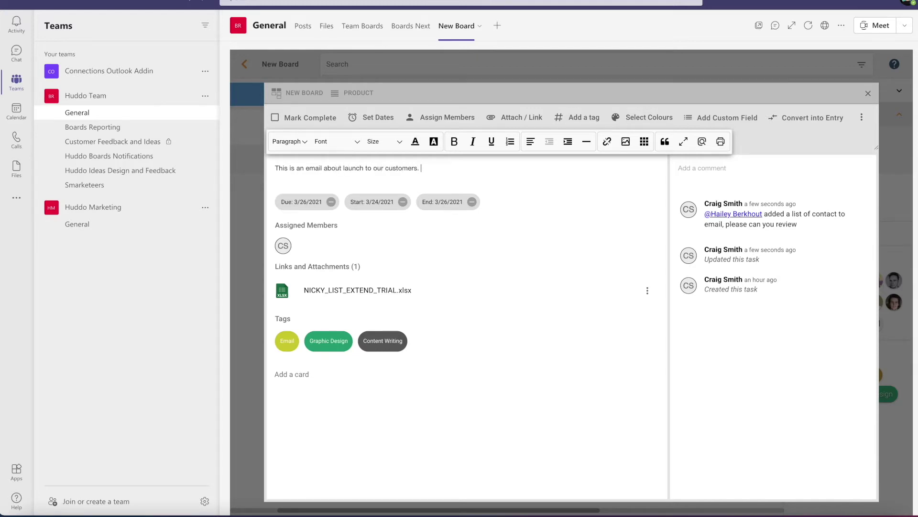
pyautogui.write(' I have included a link to a file for trial users')
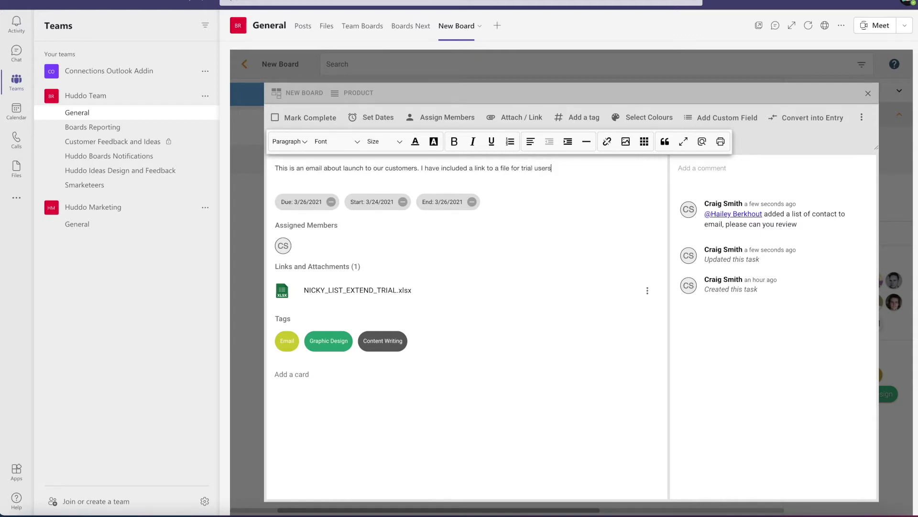
pyautogui.write('from Dev')
pyautogui.press('Return')
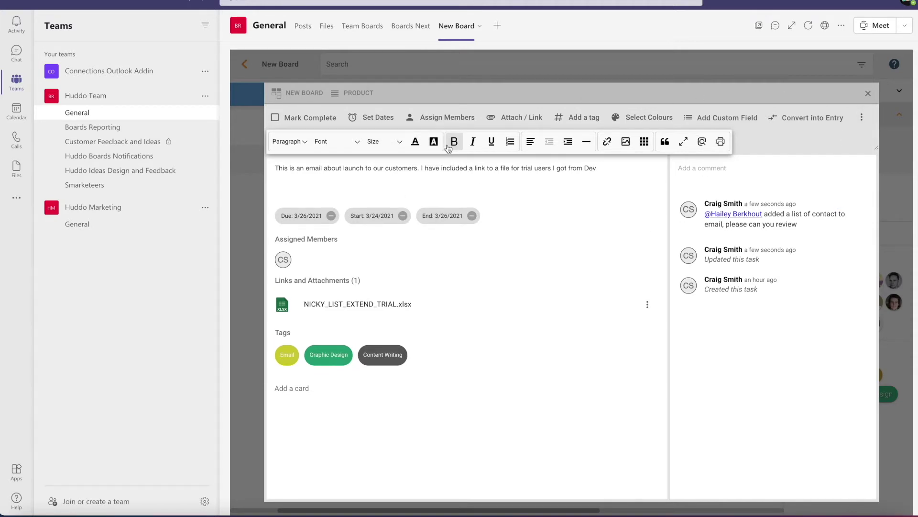
pyautogui.press('BackSpace')
pyautogui.click(865, 94)
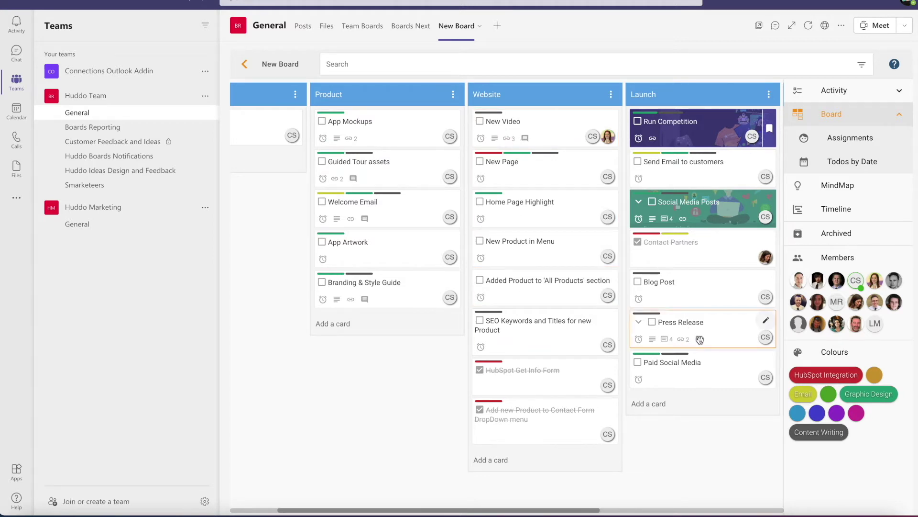
# Open the Run Competition card in the Launch list.
pyautogui.hscroll(1, 702, 135)
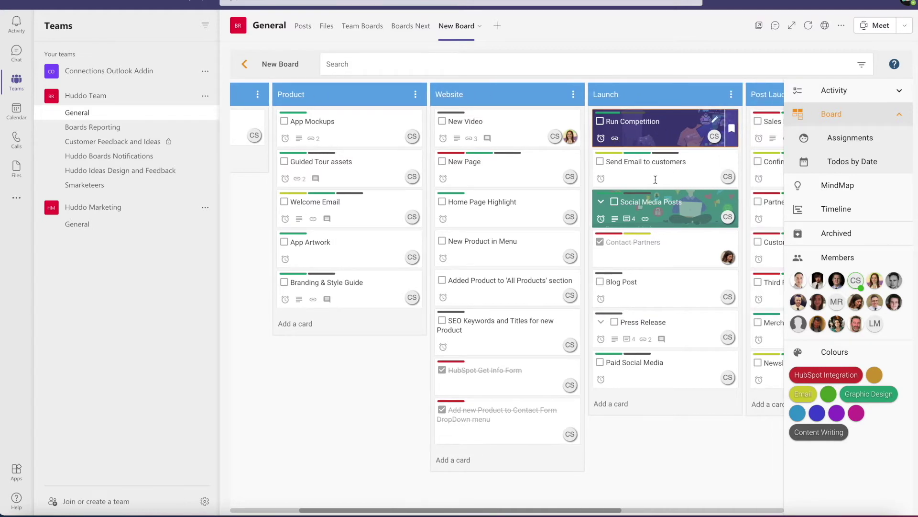
pyautogui.click(650, 125)
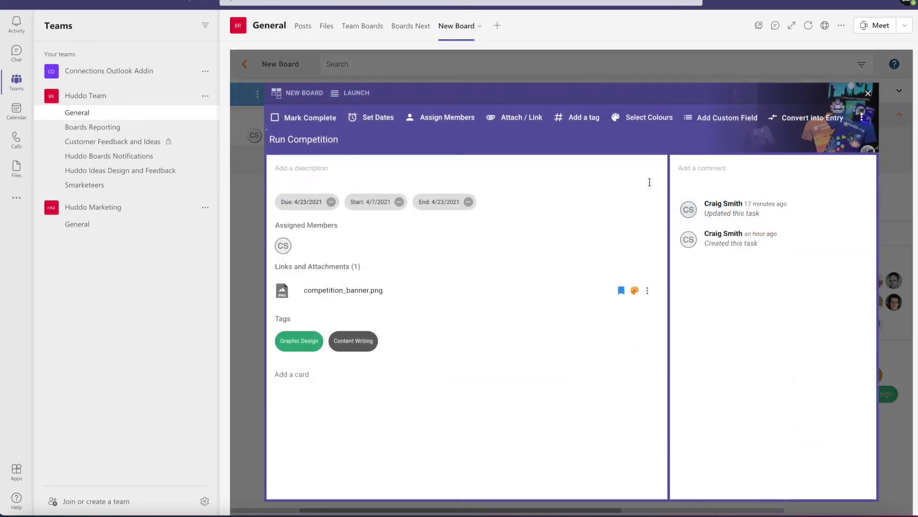
# Check the competition_banner.png attachment options, close the card, and scroll to Post Lauch.
pyautogui.click(647, 290)
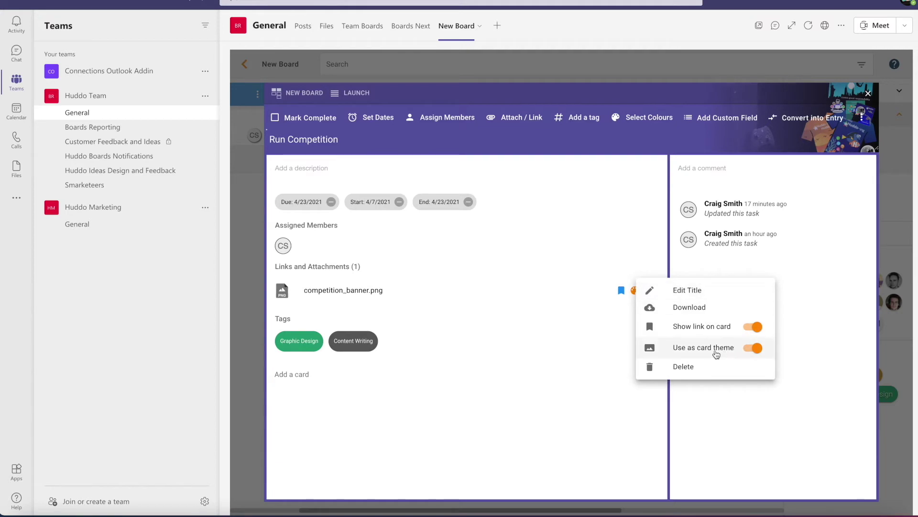
pyautogui.click(869, 96)
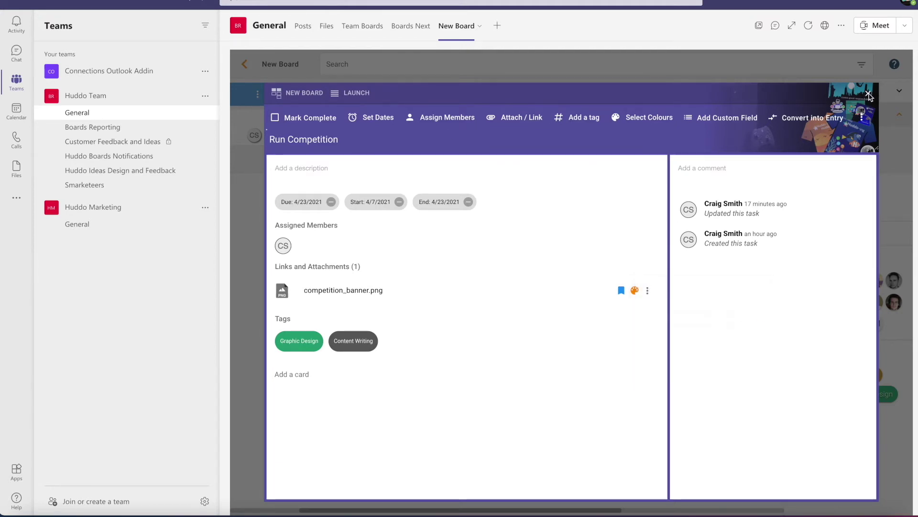
pyautogui.click(869, 96)
pyautogui.hscroll(3, 666, 178)
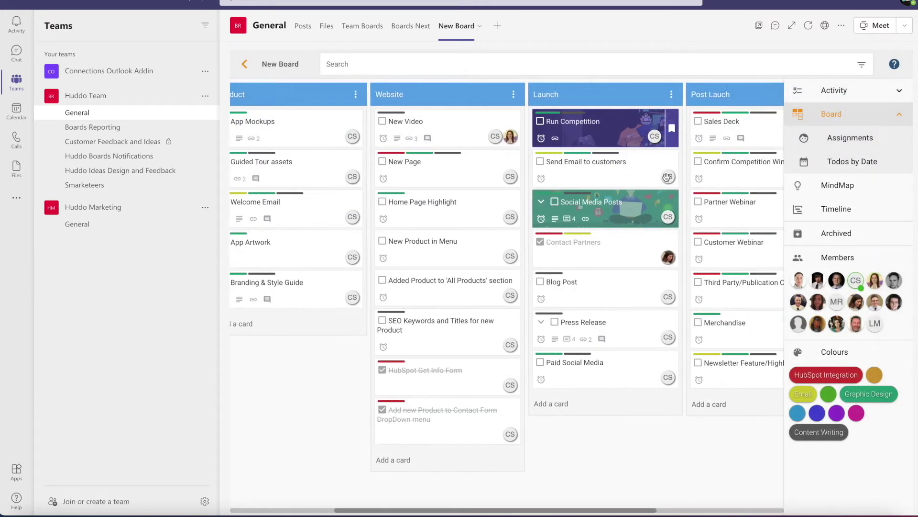
pyautogui.hscroll(-6, 666, 177)
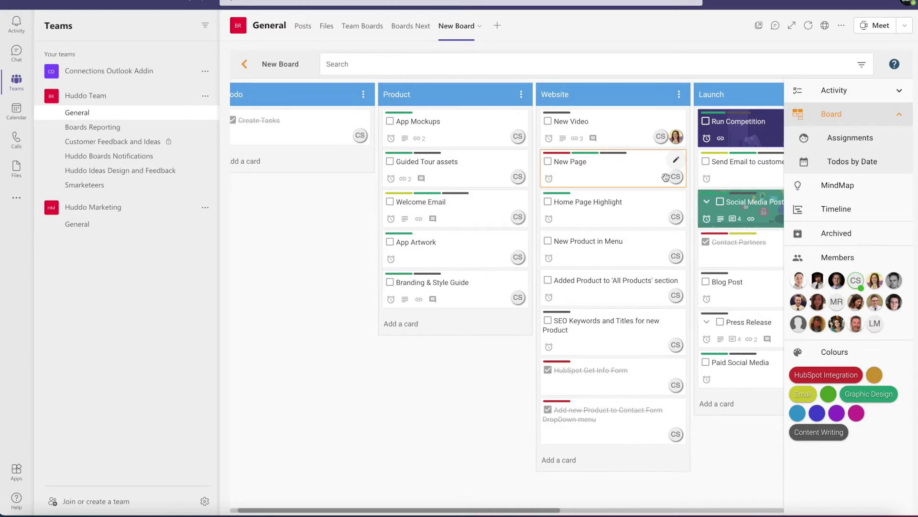
pyautogui.hscroll(12, 666, 177)
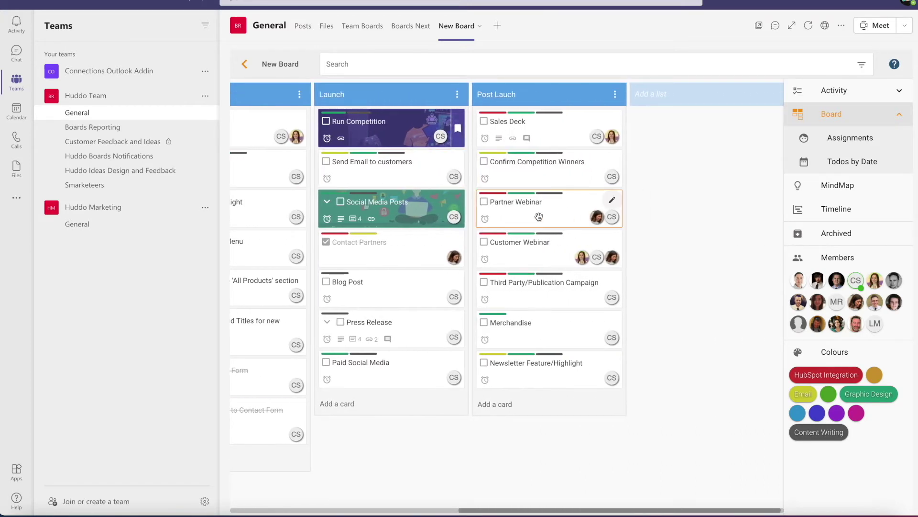
# Upload IBML_Partner_icon.png from the Desktop to the Partner Webinar card.
pyautogui.click(538, 217)
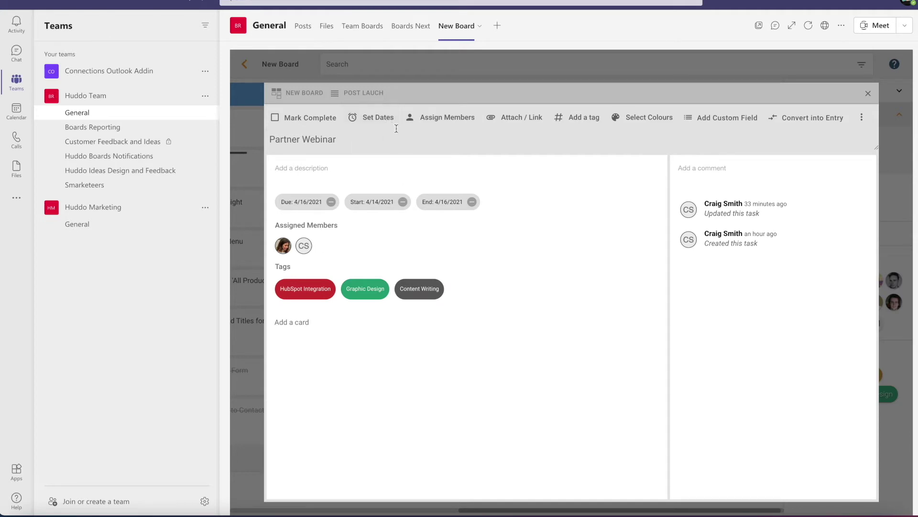
pyautogui.click(521, 119)
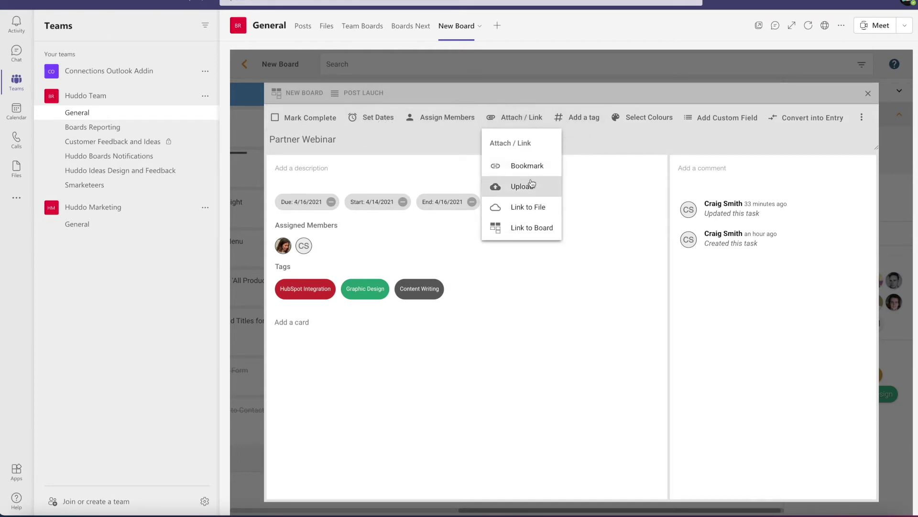
pyautogui.click(528, 186)
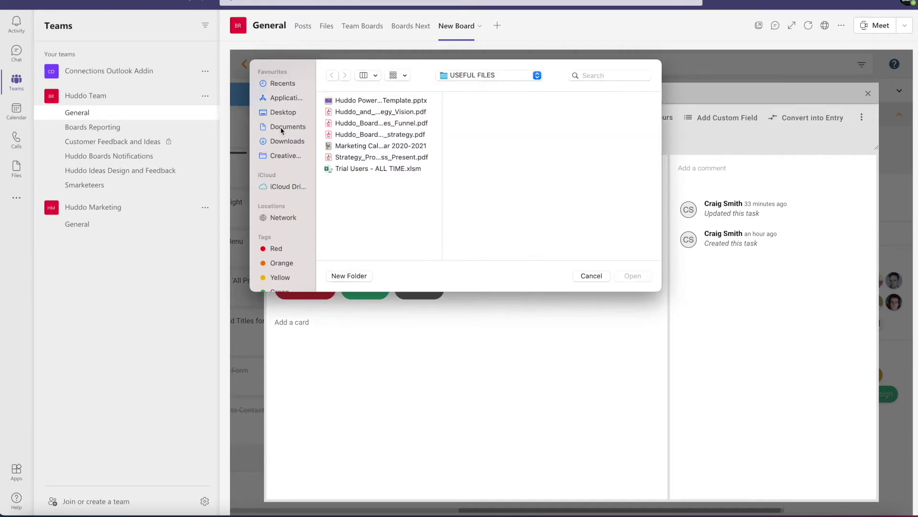
pyautogui.click(281, 113)
pyautogui.scroll(-5, 382, 175)
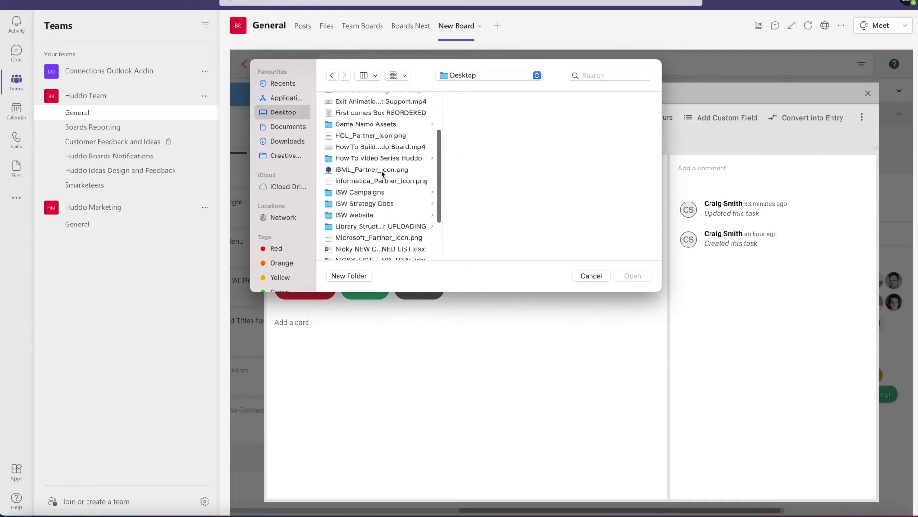
pyautogui.click(373, 151)
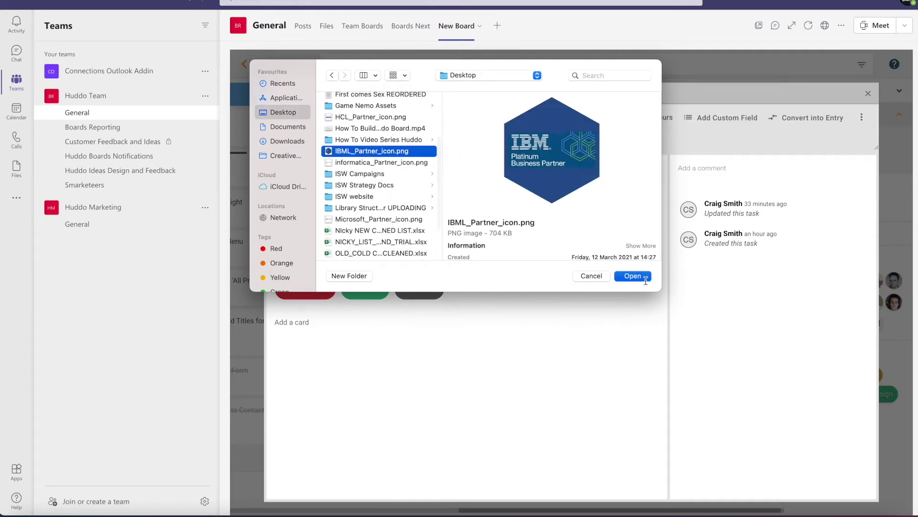
pyautogui.click(641, 276)
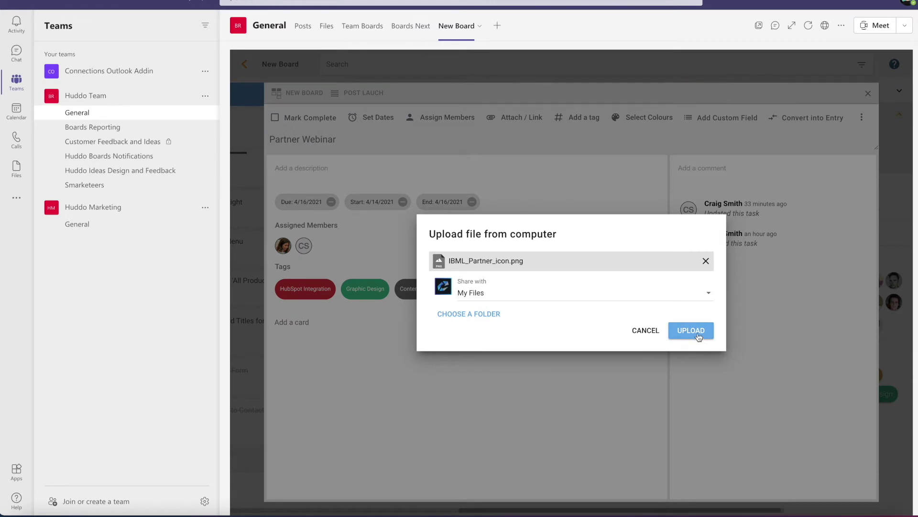
pyautogui.click(696, 334)
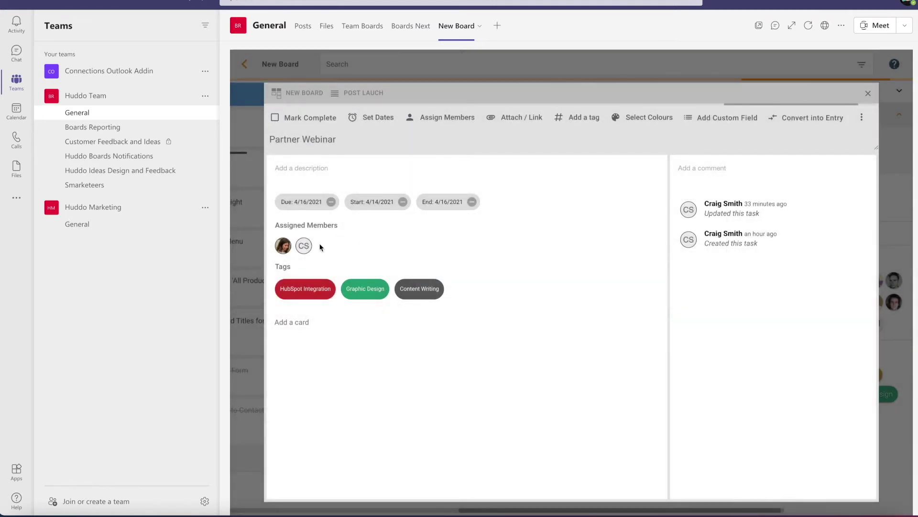
pyautogui.click(698, 167)
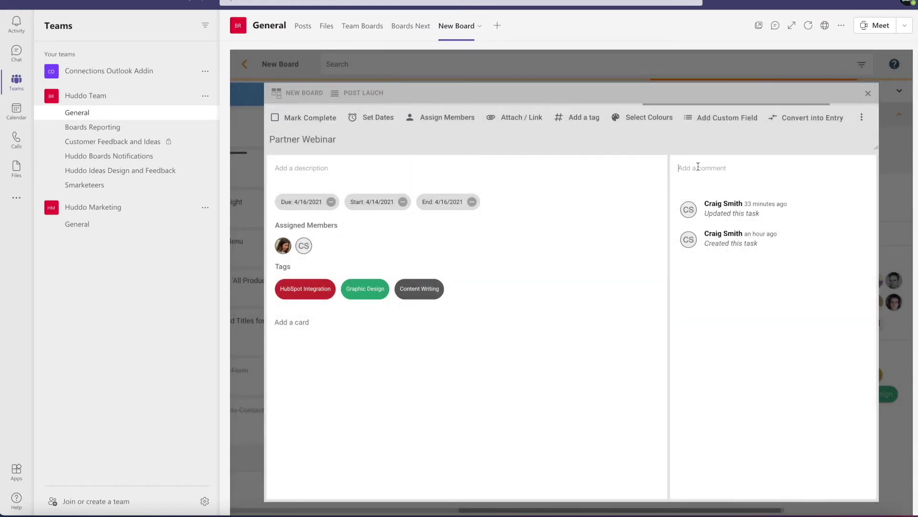
# Post a comment mentioning a teammate, asking them to check logo use with the partner.
pyautogui.write('@')
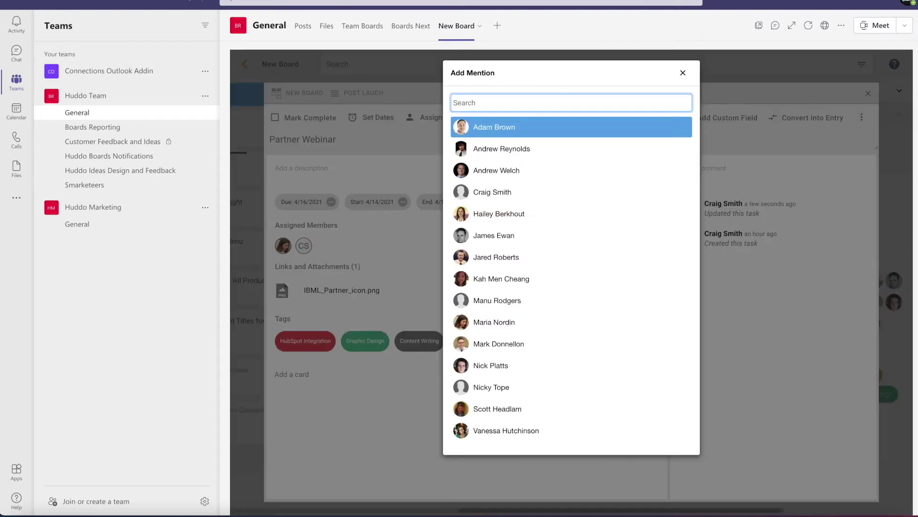
pyautogui.write('Maria')
pyautogui.press('Return')
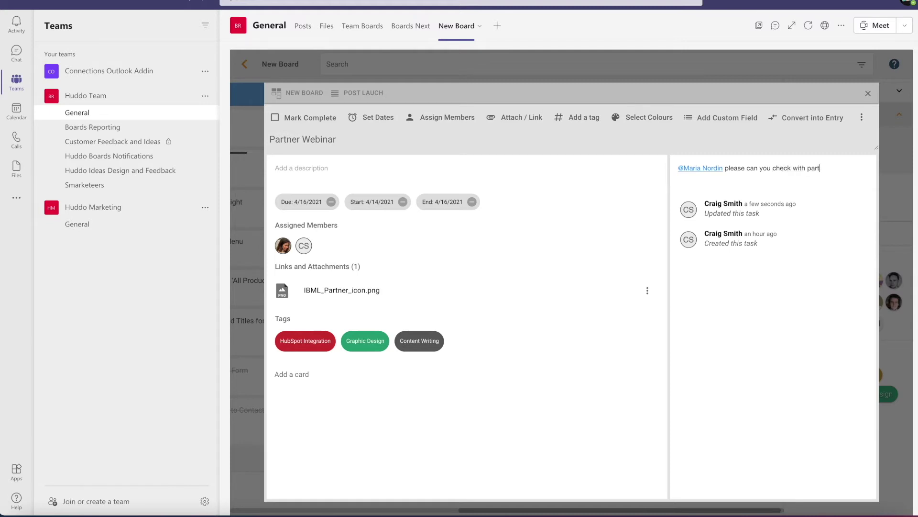
pyautogui.write('this logo')
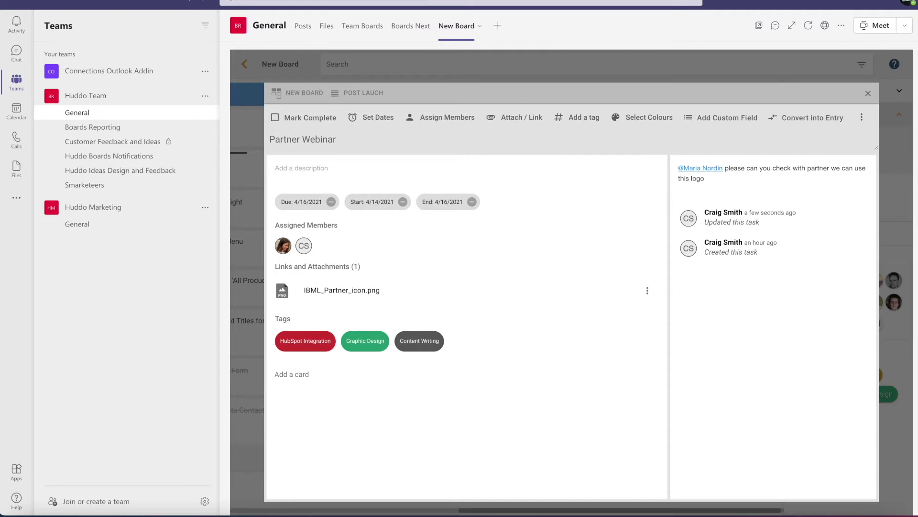
pyautogui.press('Return')
pyautogui.click(289, 376)
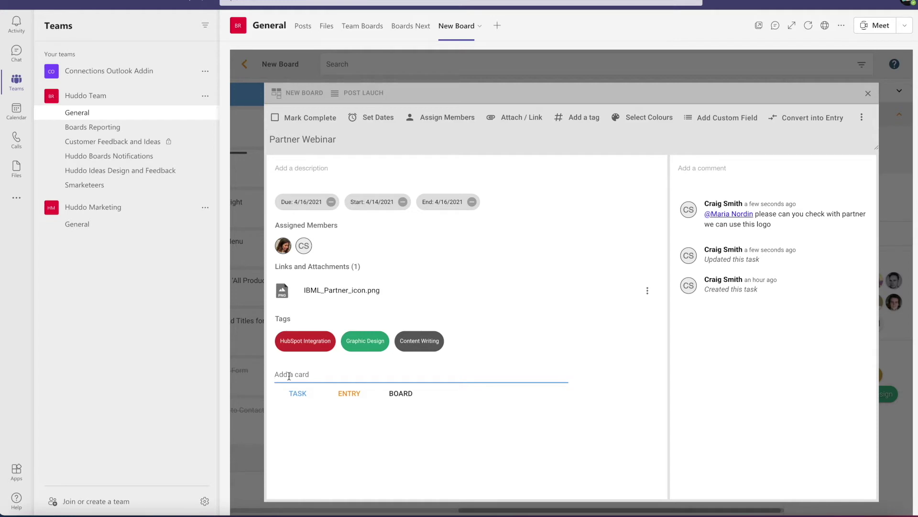
# Add 'Logo Approval' as a sub-card of Partner Webinar and close the card details.
pyautogui.write('Logo Approval')
pyautogui.press('Return')
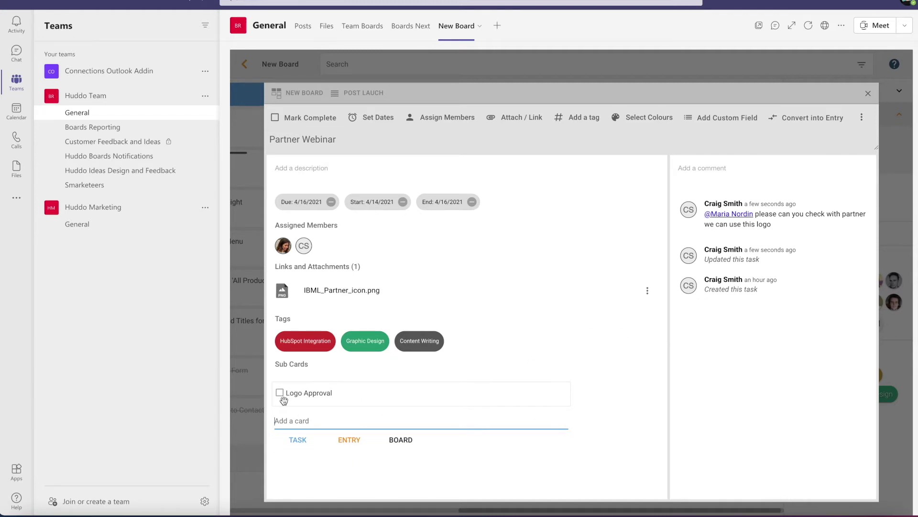
pyautogui.click(867, 95)
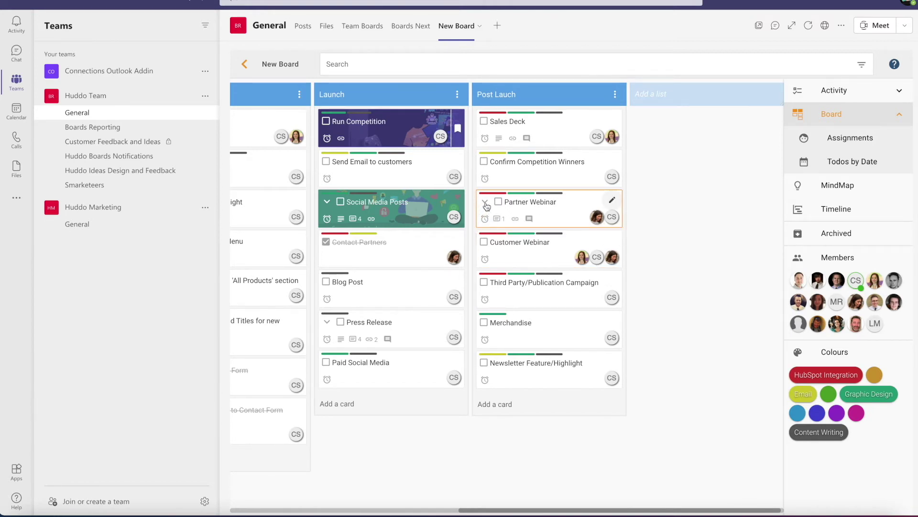
# Expand Partner Webinar and assign a team member to its Logo Approval sub-card.
pyautogui.click(485, 202)
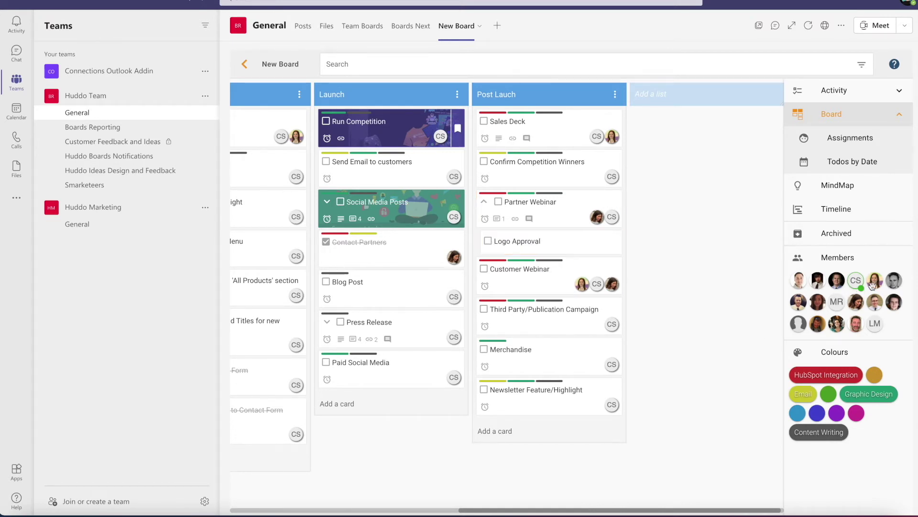
pyautogui.moveTo(857, 305); pyautogui.dragTo(598, 248)
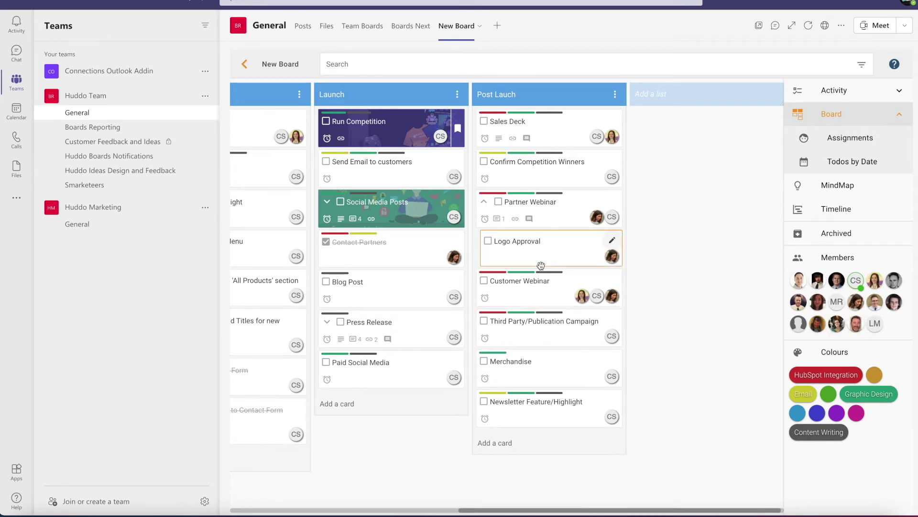
pyautogui.hscroll(-3, 488, 270)
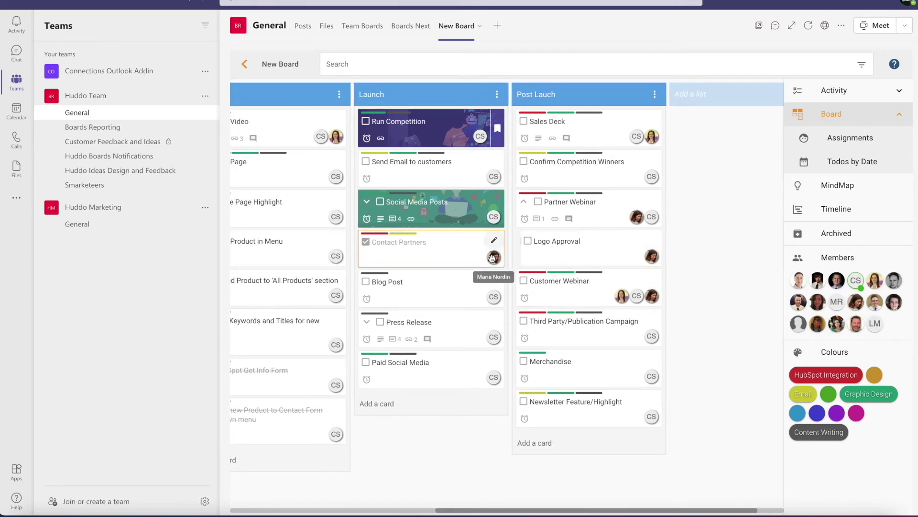
pyautogui.hscroll(-2, 407, 275)
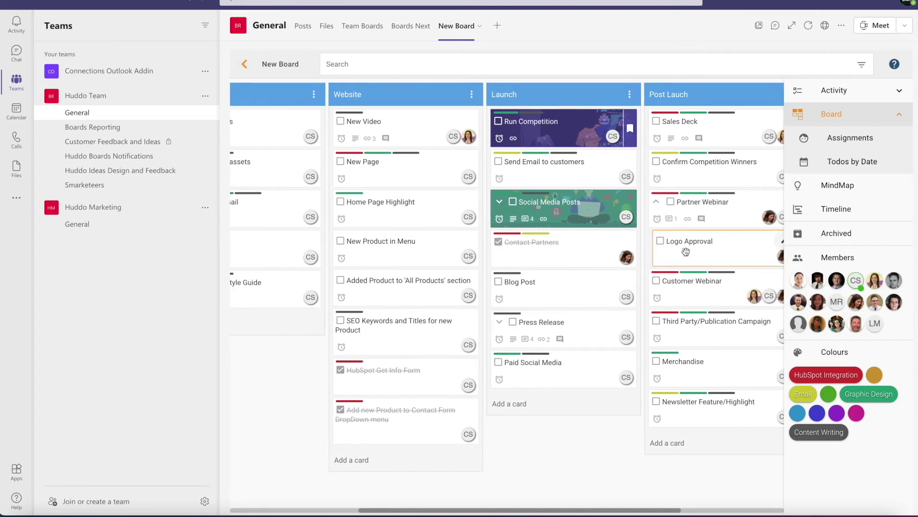
# Expand Press Release to show its four sub-cards.
pyautogui.click(501, 323)
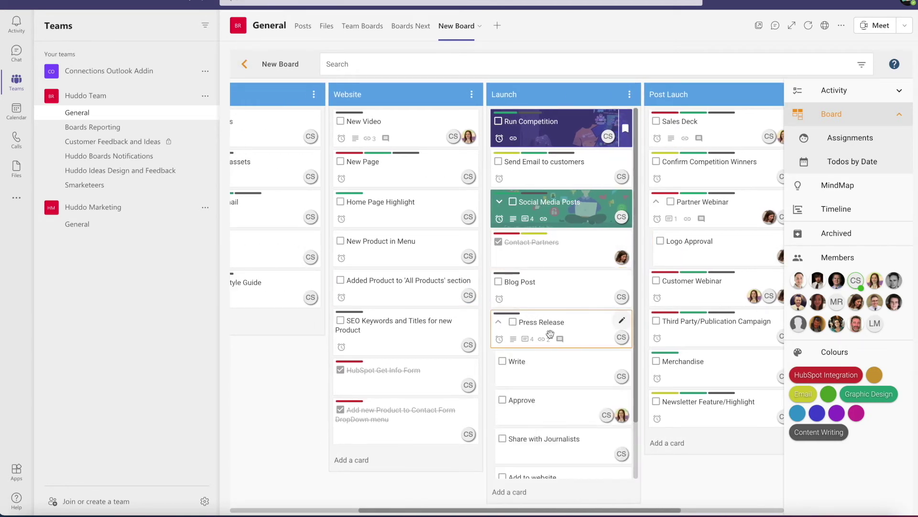
pyautogui.scroll(-2, 520, 350)
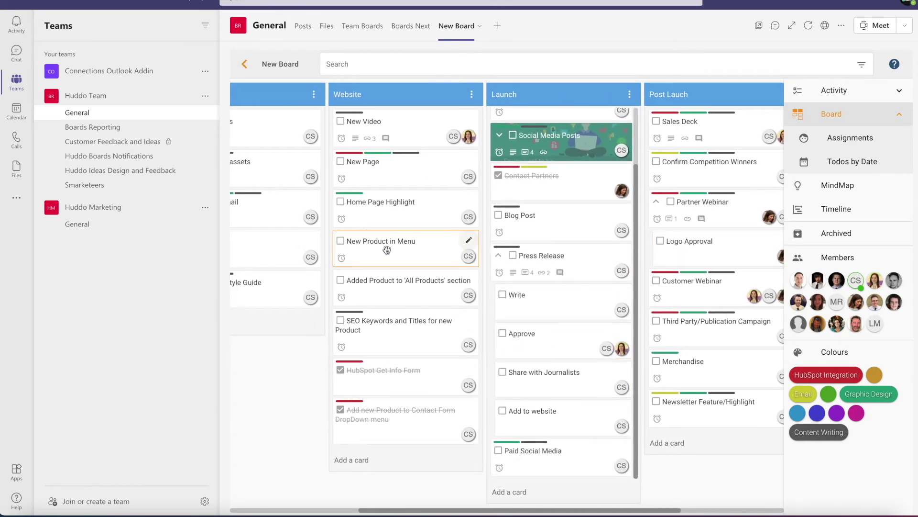
pyautogui.hscroll(-3, 356, 246)
pyautogui.hscroll(4, 371, 226)
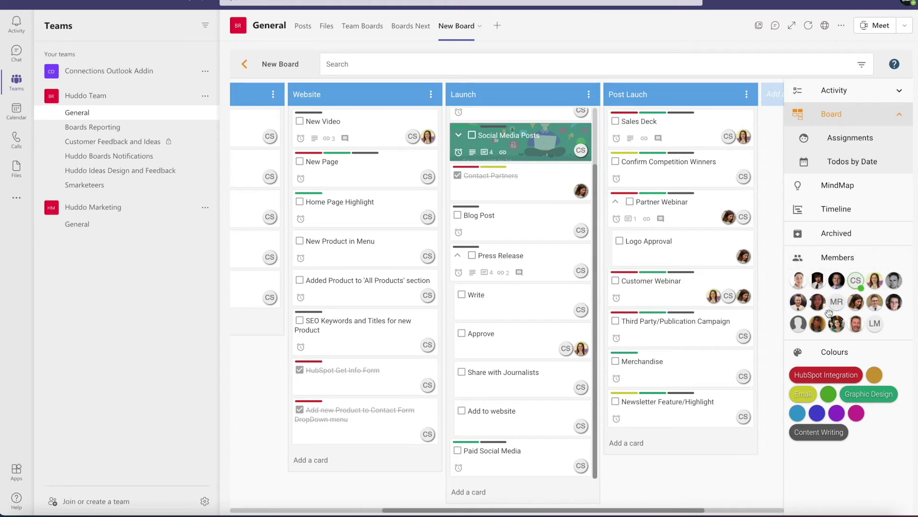
# In the board's member settings, enter the guest's e-mail address and choose Invite by email.
pyautogui.click(898, 262)
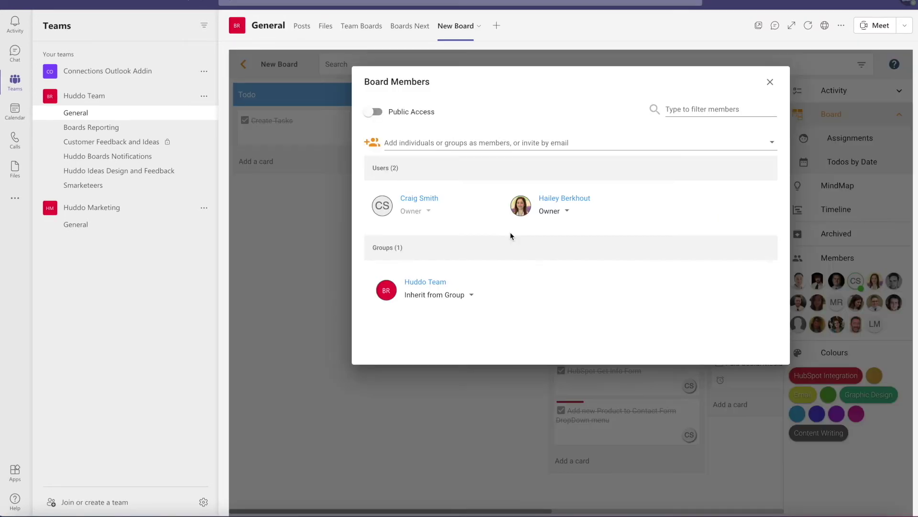
pyautogui.click(453, 142)
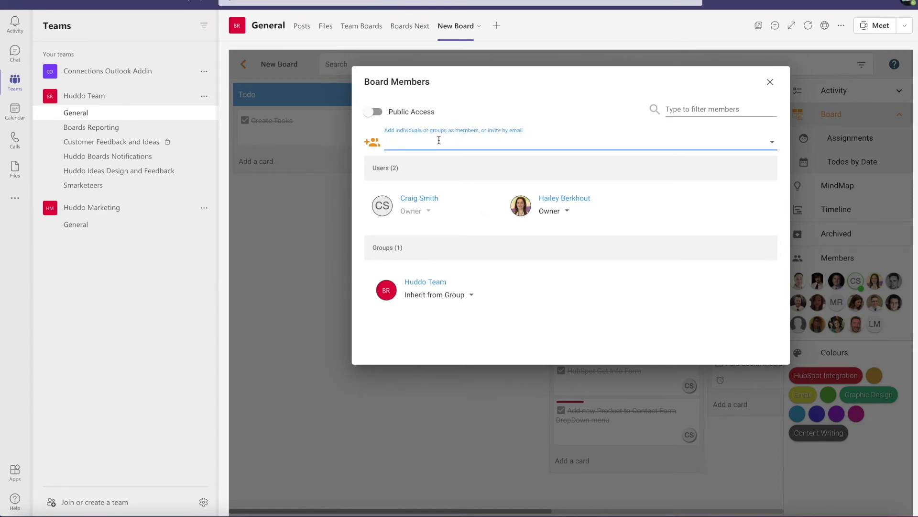
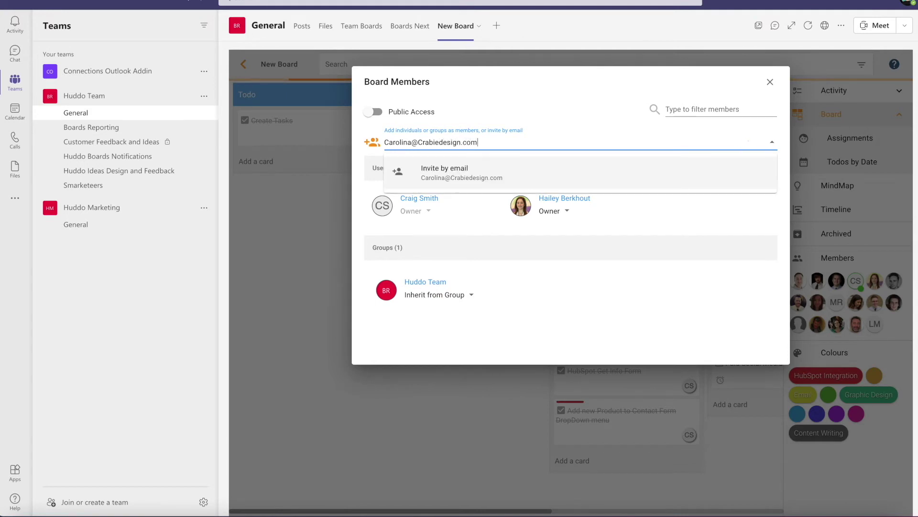
pyautogui.click(485, 177)
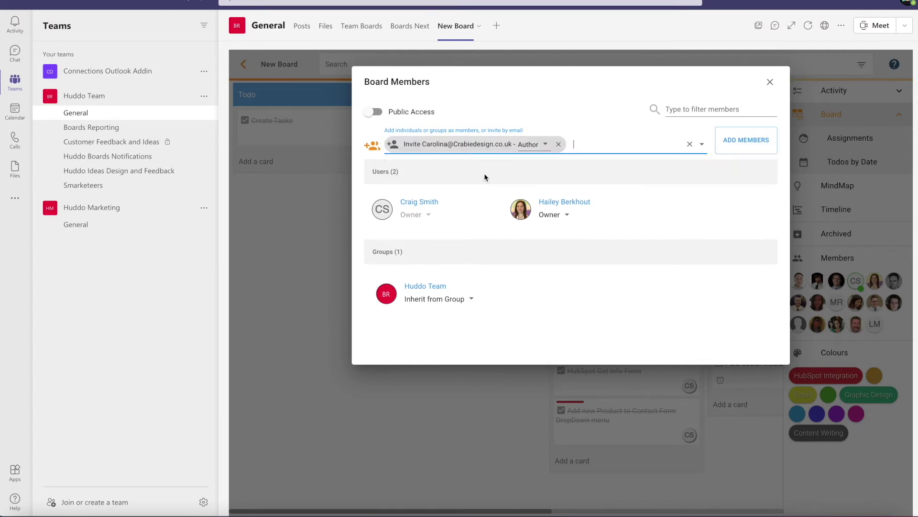
# Give the invitee Reader access, add them to the board, and close the members list.
pyautogui.click(546, 145)
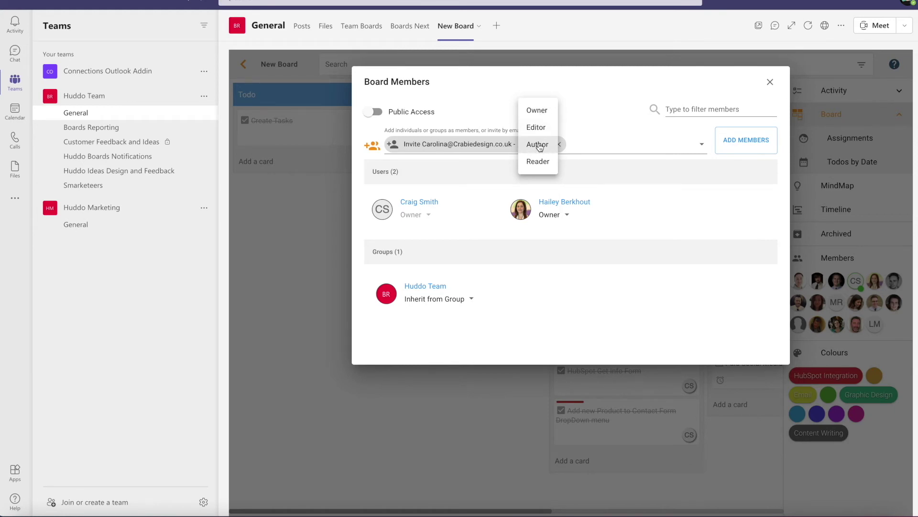
pyautogui.click(538, 161)
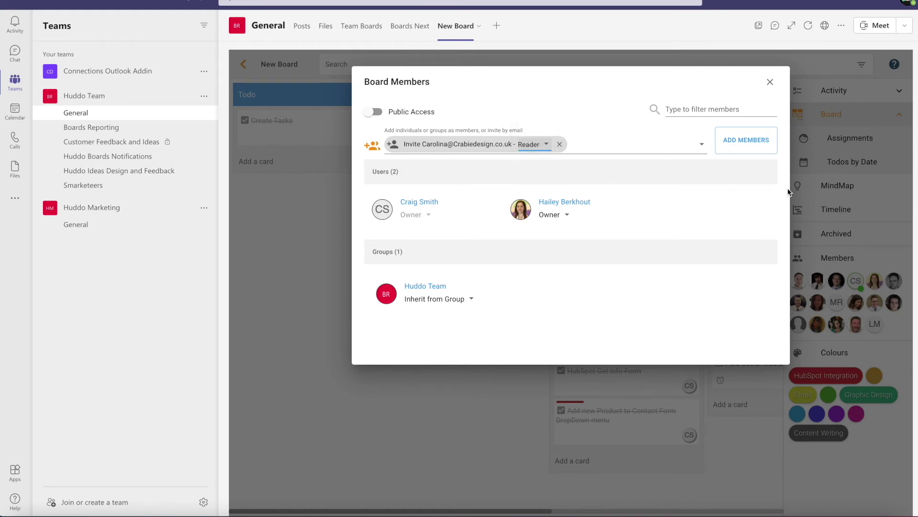
pyautogui.click(757, 145)
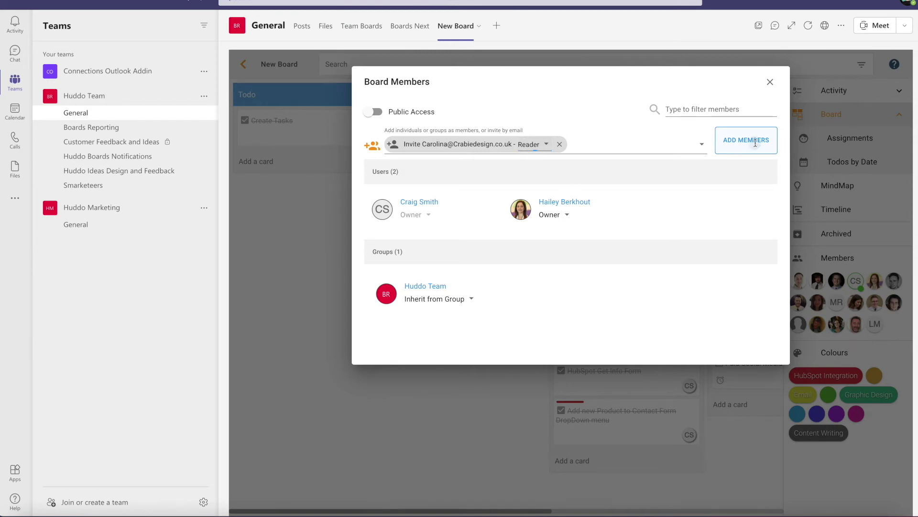
pyautogui.click(770, 83)
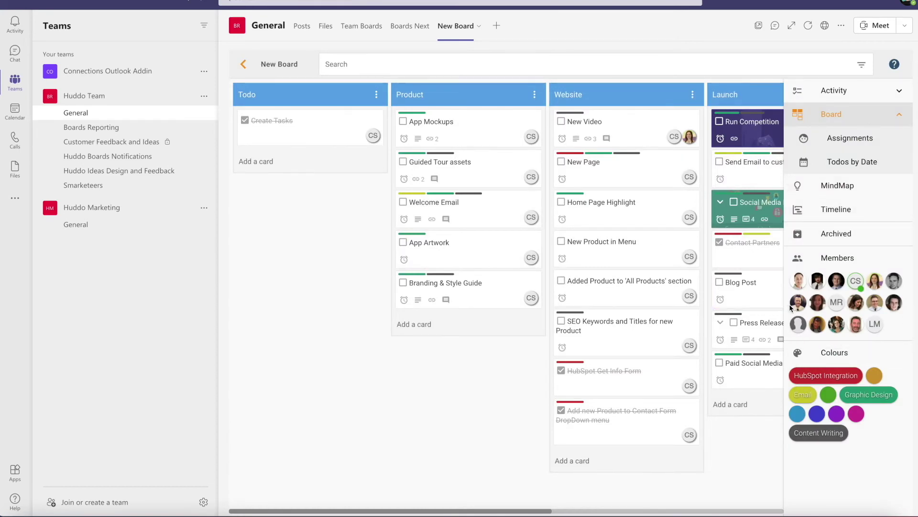
# Reopen and close the board members list, then filter the board by the Graphic Design label.
pyautogui.click(893, 253)
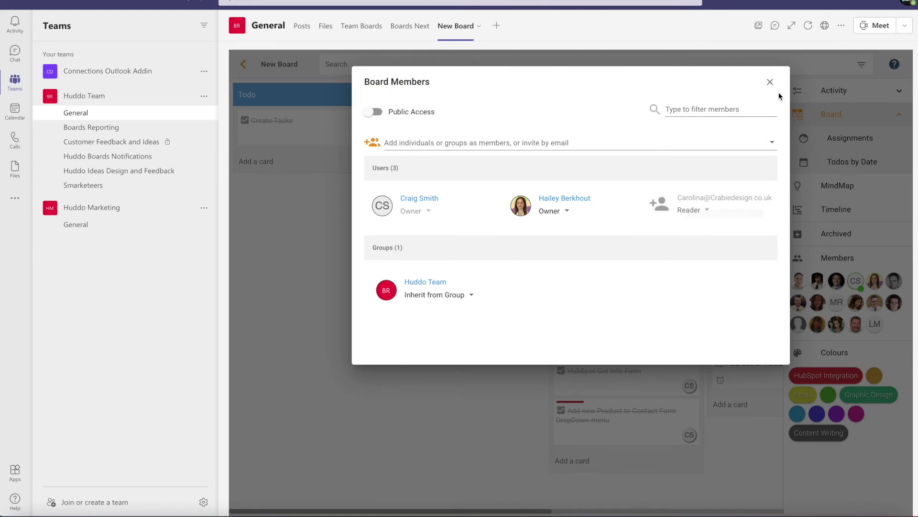
pyautogui.click(770, 82)
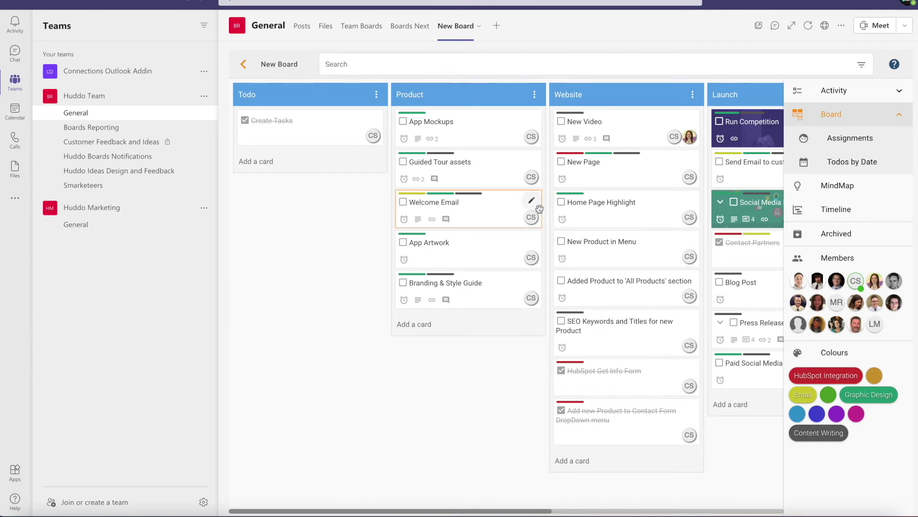
pyautogui.hscroll(3, 550, 201)
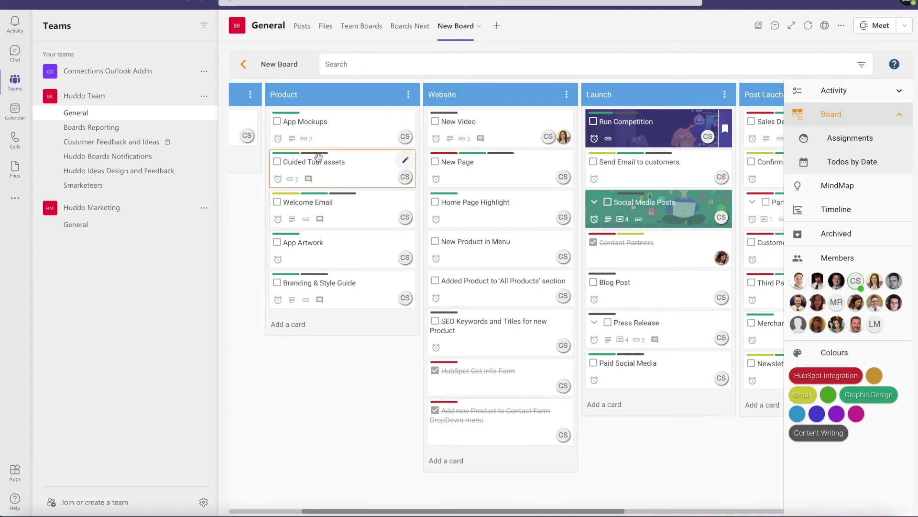
pyautogui.click(871, 394)
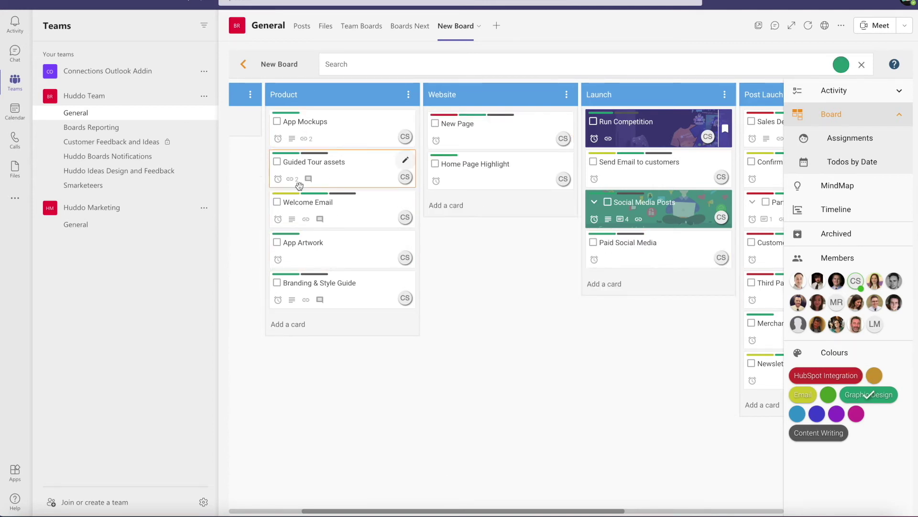
pyautogui.hscroll(5, 657, 148)
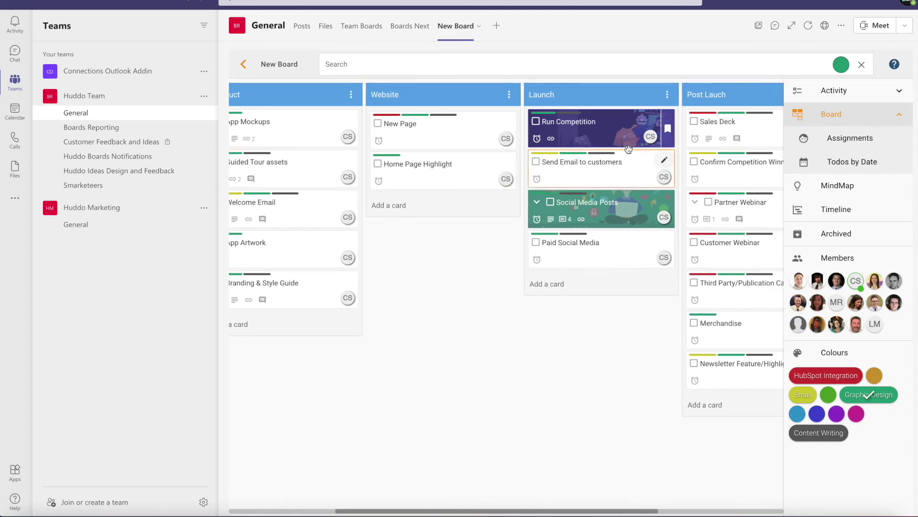
pyautogui.hscroll(-4, 731, 194)
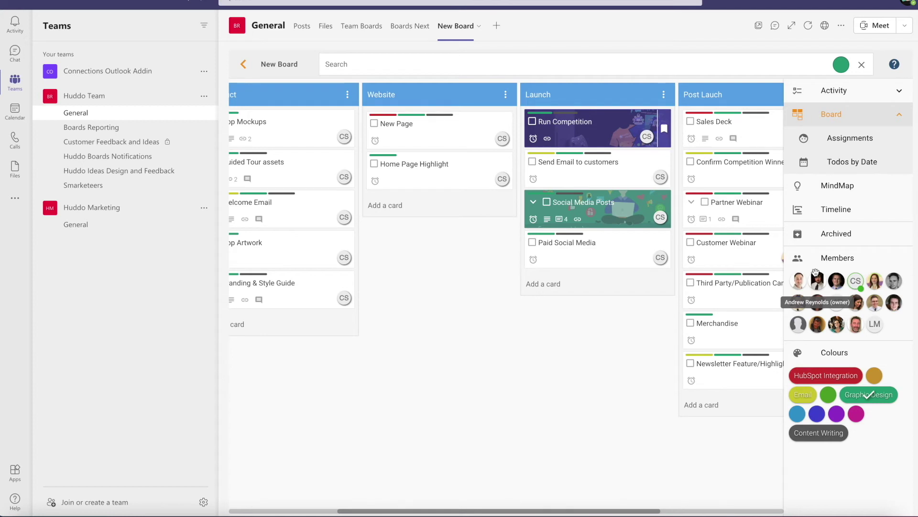
pyautogui.hscroll(-5, 760, 267)
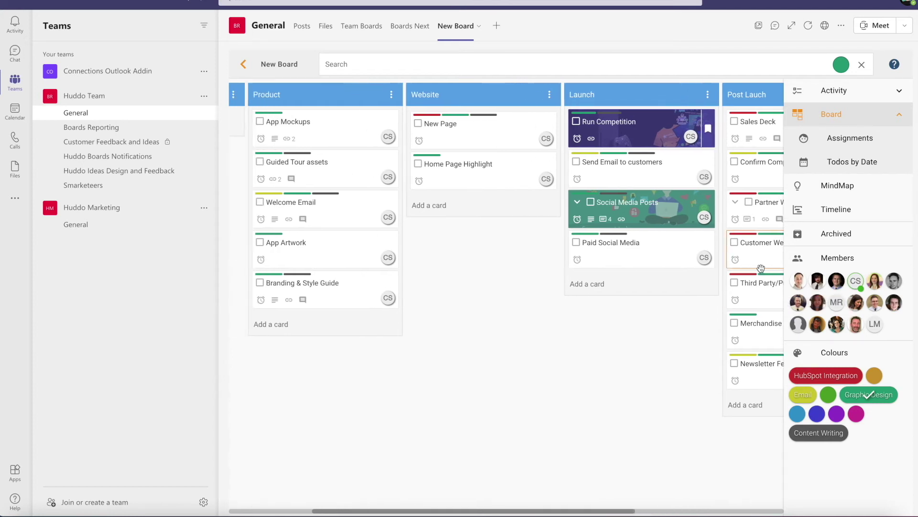
pyautogui.hscroll(7, 761, 268)
pyautogui.hscroll(3, 761, 268)
pyautogui.hscroll(-3, 761, 268)
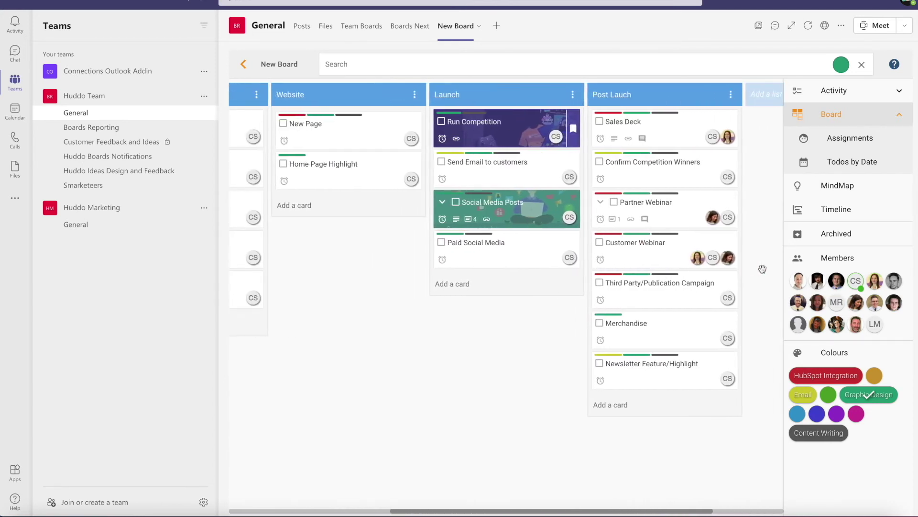
pyautogui.hscroll(-6, 445, 380)
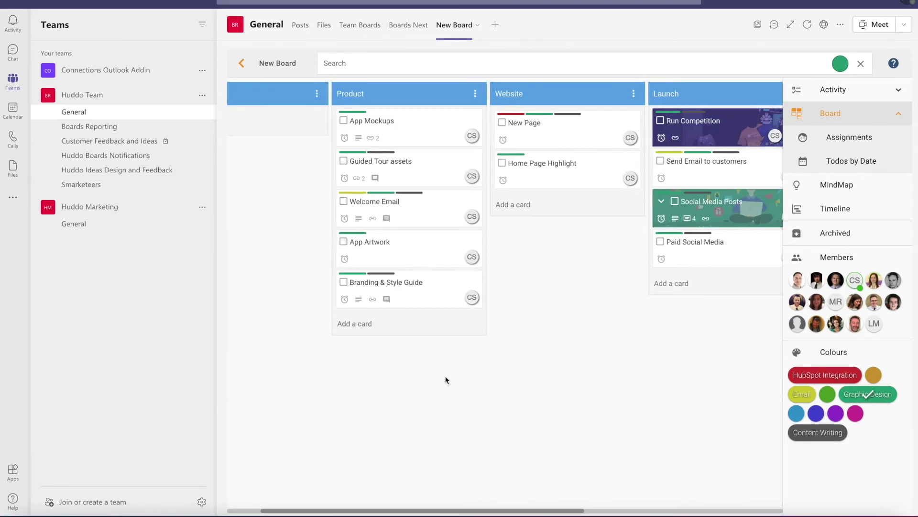
pyautogui.hscroll(-2, 446, 379)
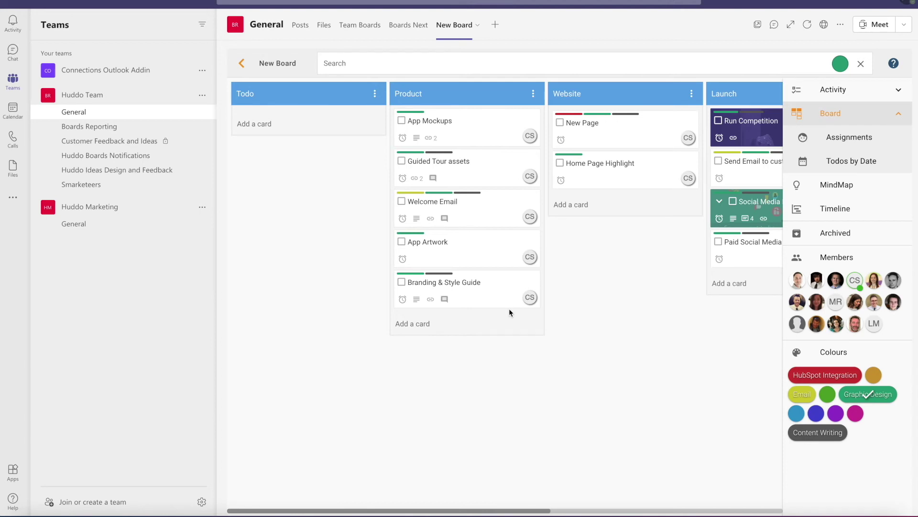
pyautogui.click(277, 64)
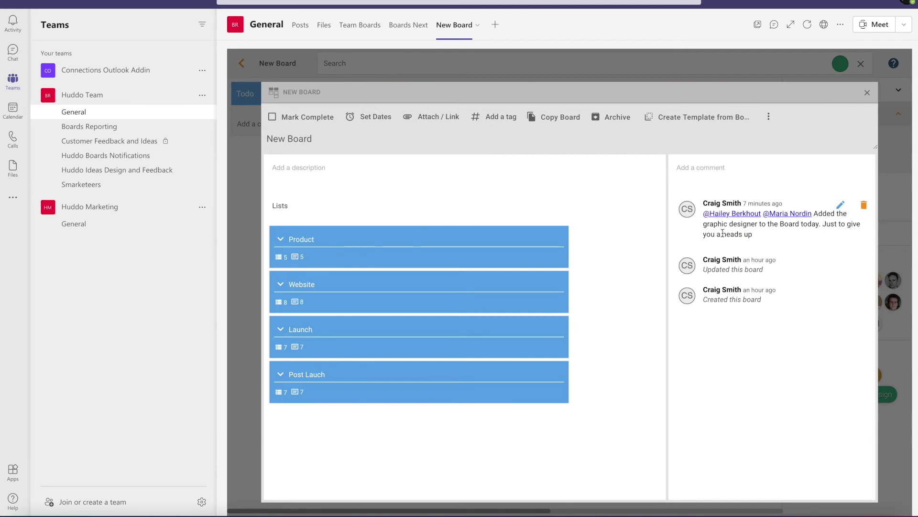
pyautogui.click(867, 93)
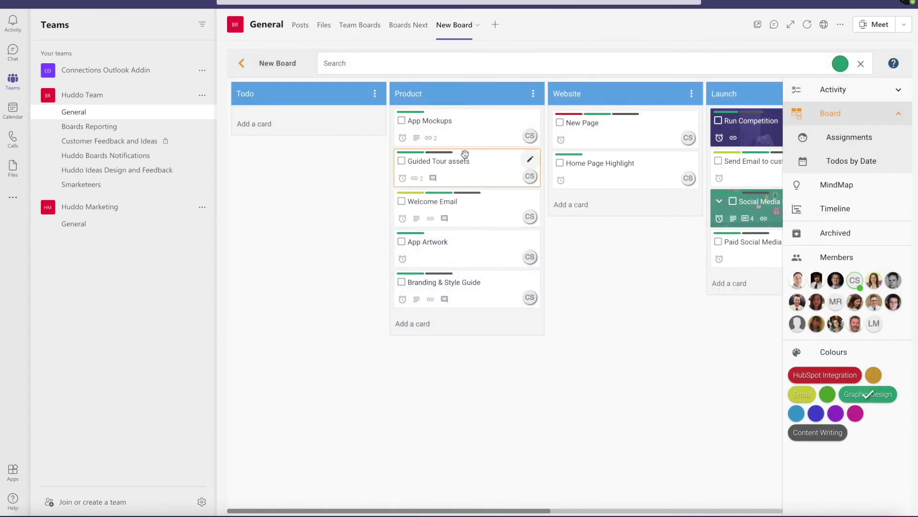
pyautogui.hscroll(1, 494, 159)
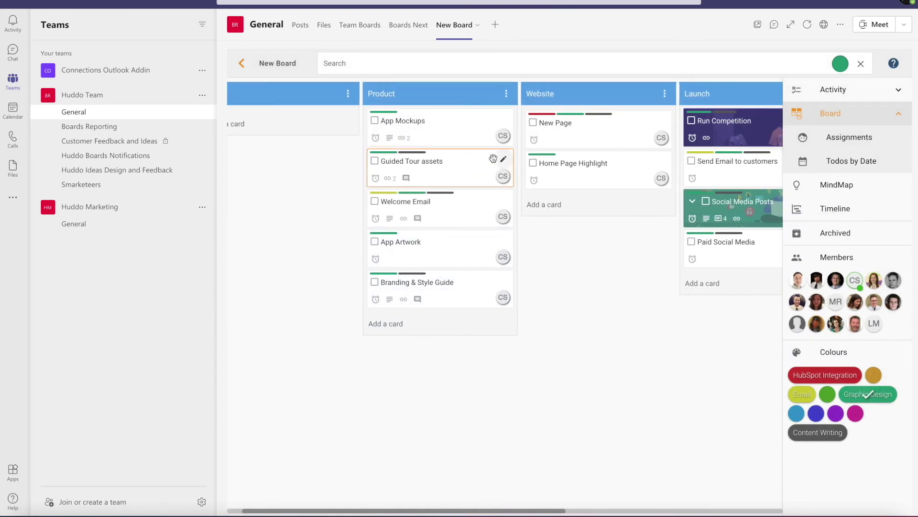
pyautogui.hscroll(3, 493, 158)
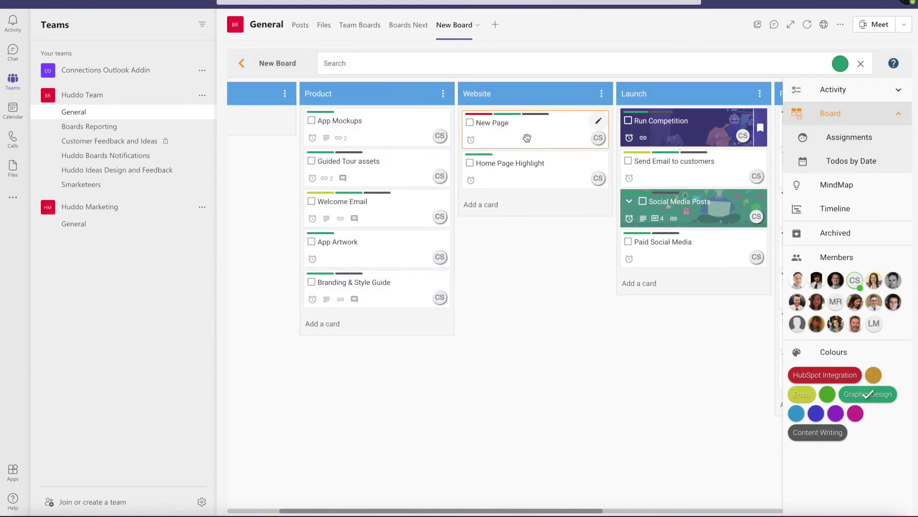
pyautogui.click(527, 139)
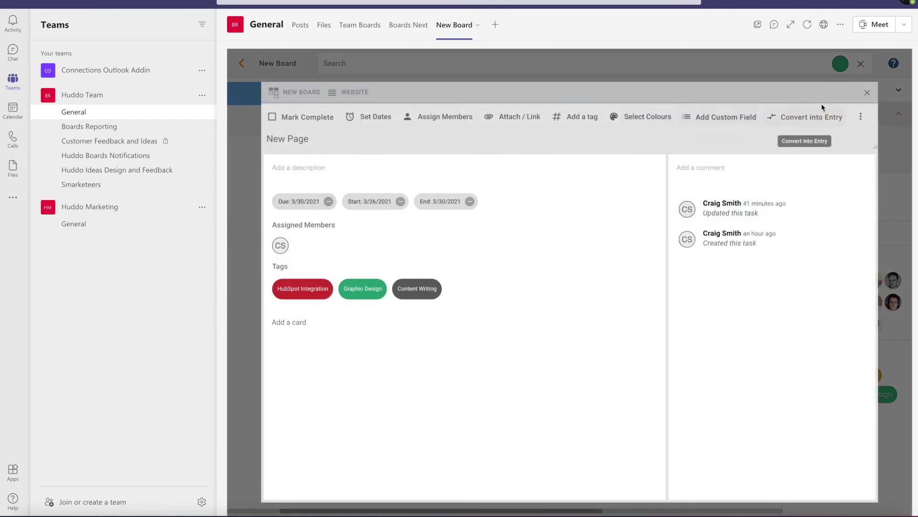
pyautogui.click(867, 94)
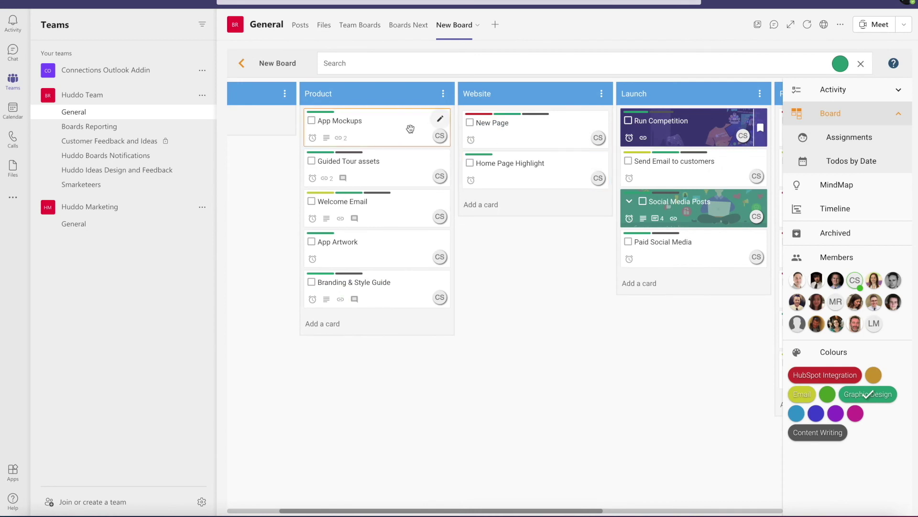
pyautogui.click(372, 176)
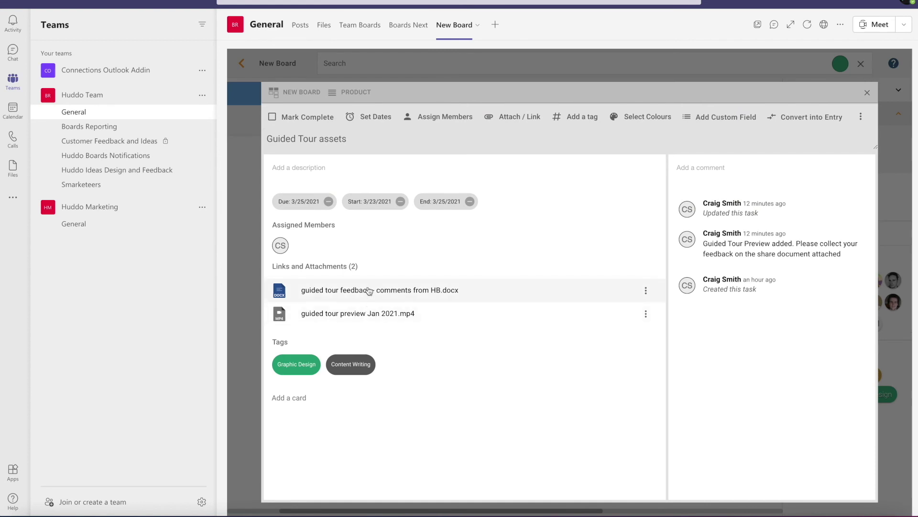
pyautogui.moveTo(734, 244)
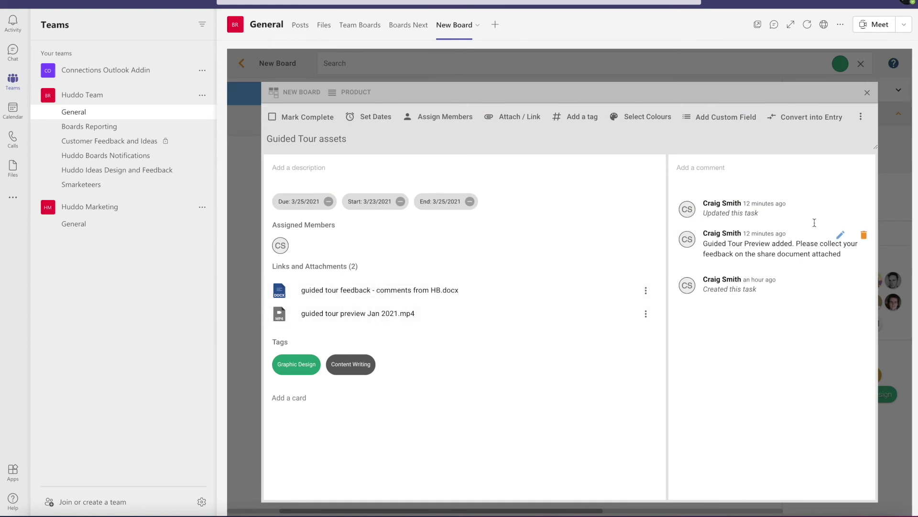
pyautogui.click(867, 93)
pyautogui.moveTo(555, 276); pyautogui.dragTo(484, 257)
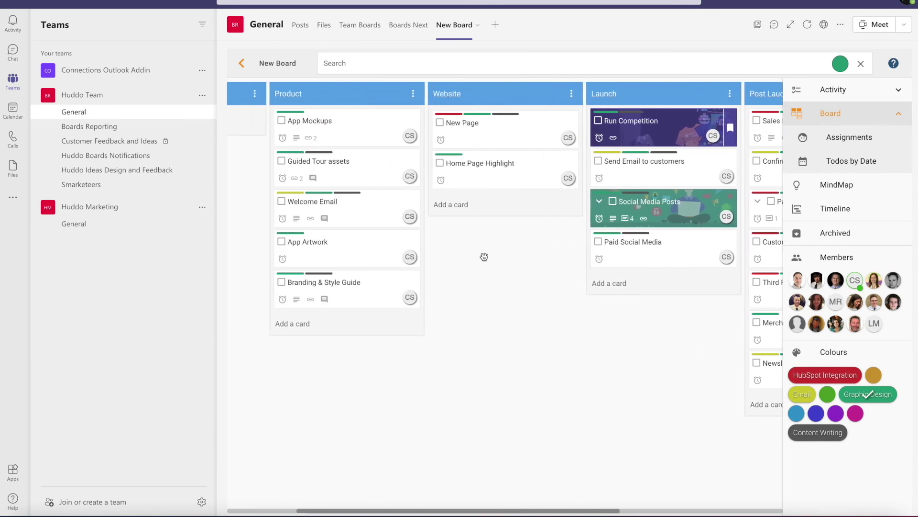
pyautogui.click(380, 207)
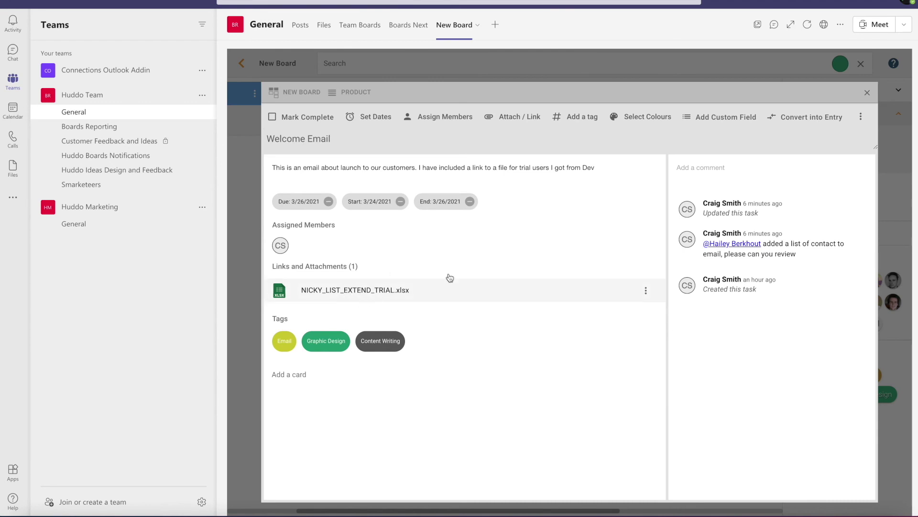
pyautogui.click(867, 93)
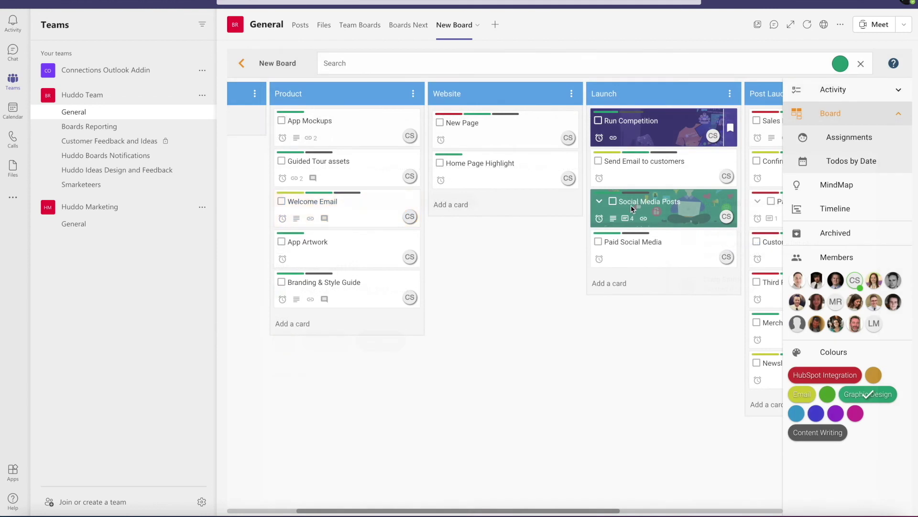
pyautogui.hscroll(3, 632, 209)
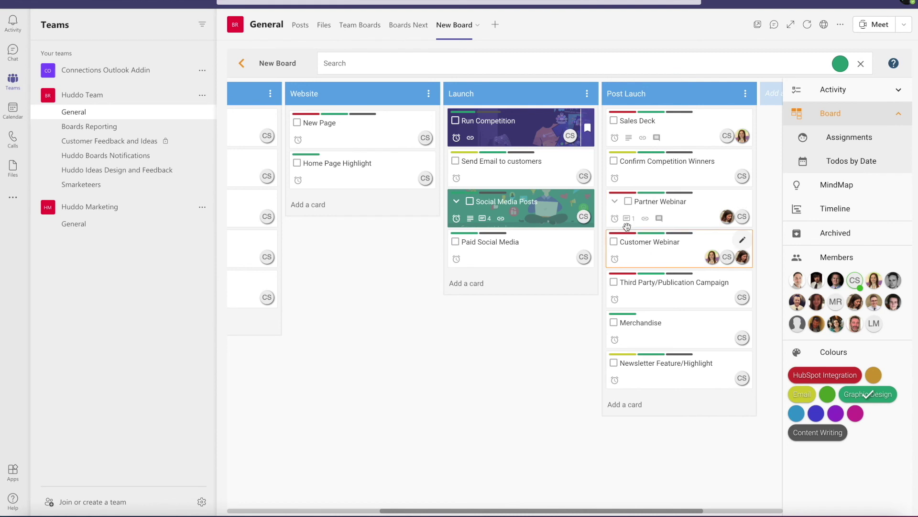
# Expand Partner Webinar to list Logo Approval, then open and close its card details.
pyautogui.click(616, 203)
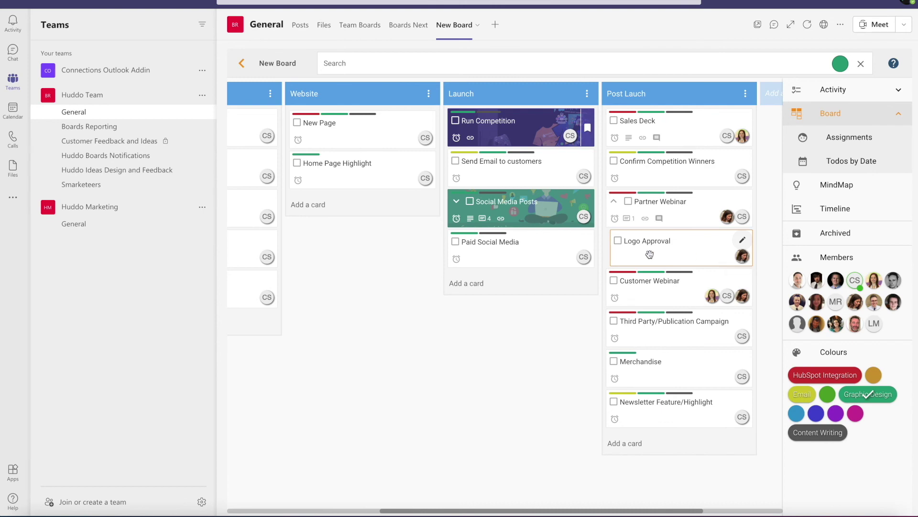
pyautogui.click(679, 212)
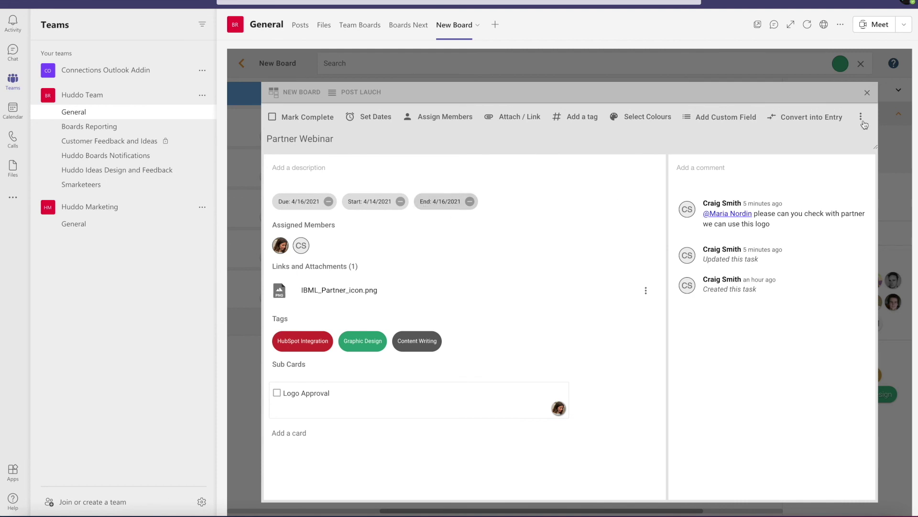
pyautogui.click(867, 94)
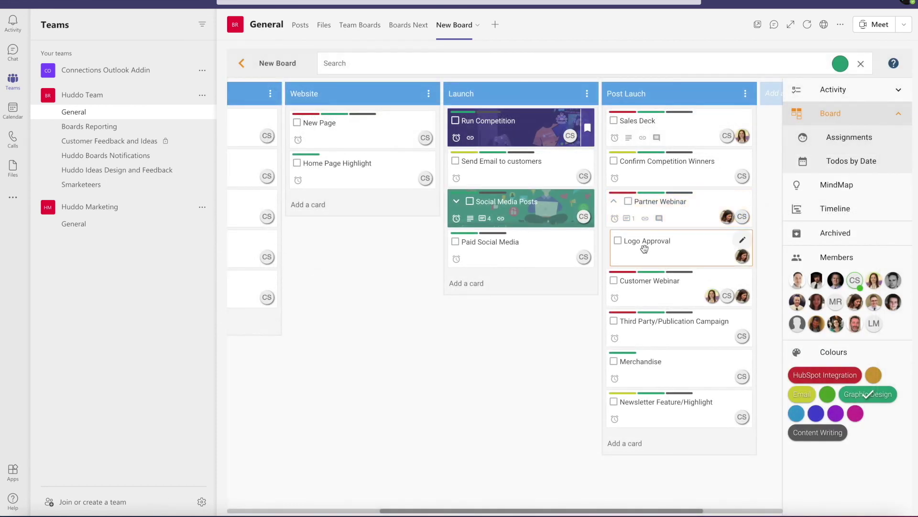
pyautogui.hscroll(-5, 645, 248)
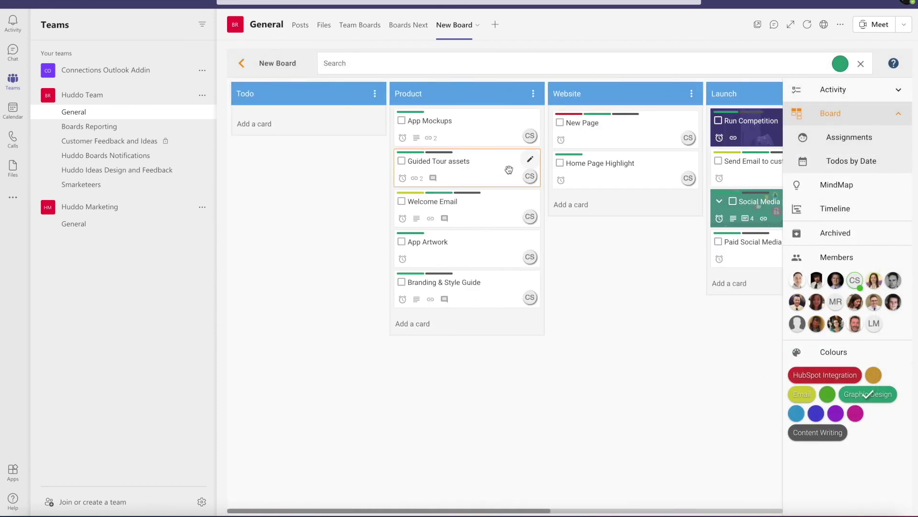
pyautogui.click(474, 134)
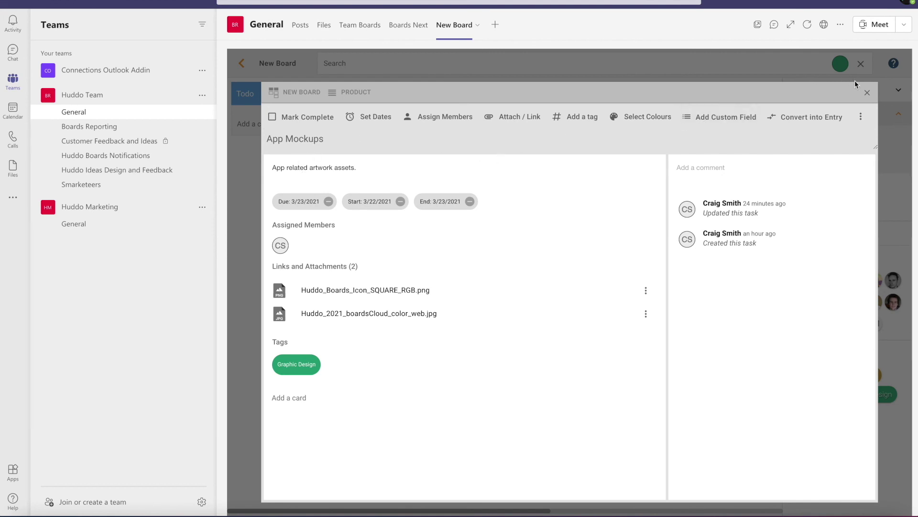
pyautogui.click(867, 93)
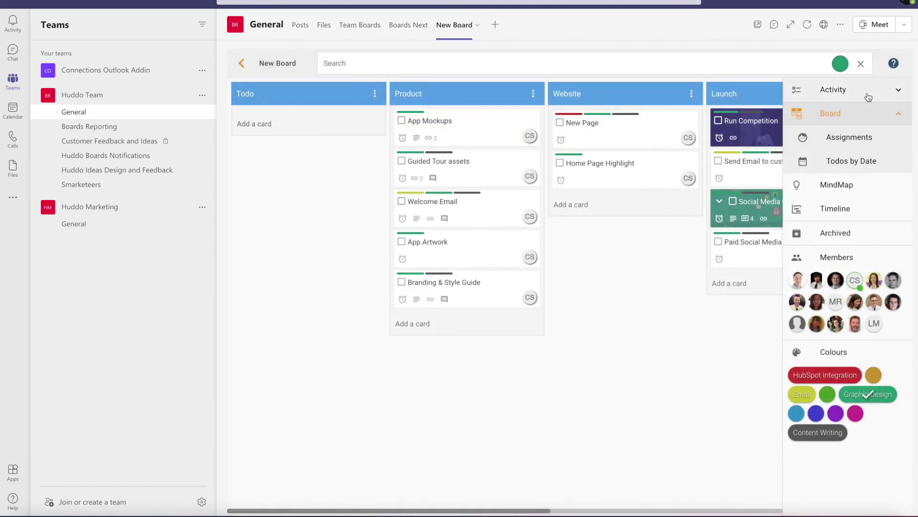
pyautogui.hscroll(3, 640, 215)
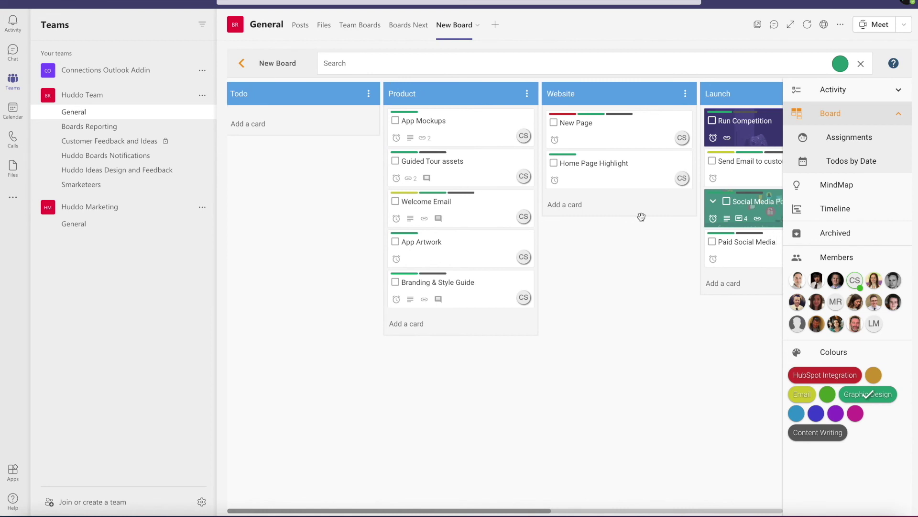
pyautogui.hscroll(5, 641, 216)
pyautogui.hscroll(-5, 641, 216)
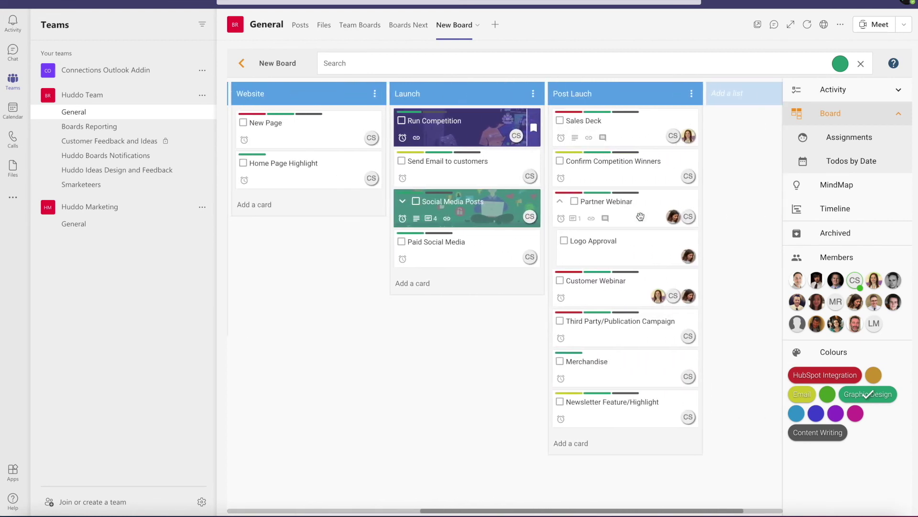